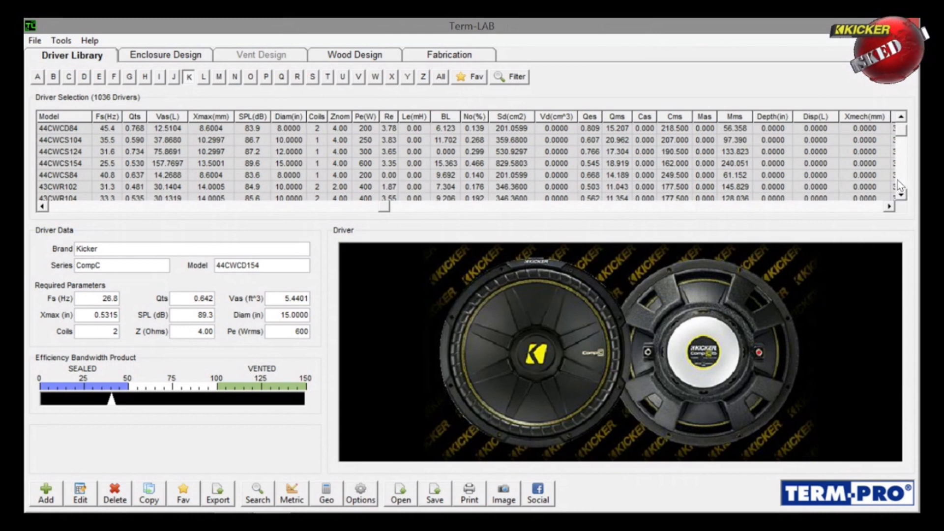
Select the Kicker Q Class L7 41L7152 driver in the driver library.
left_click(904, 197)
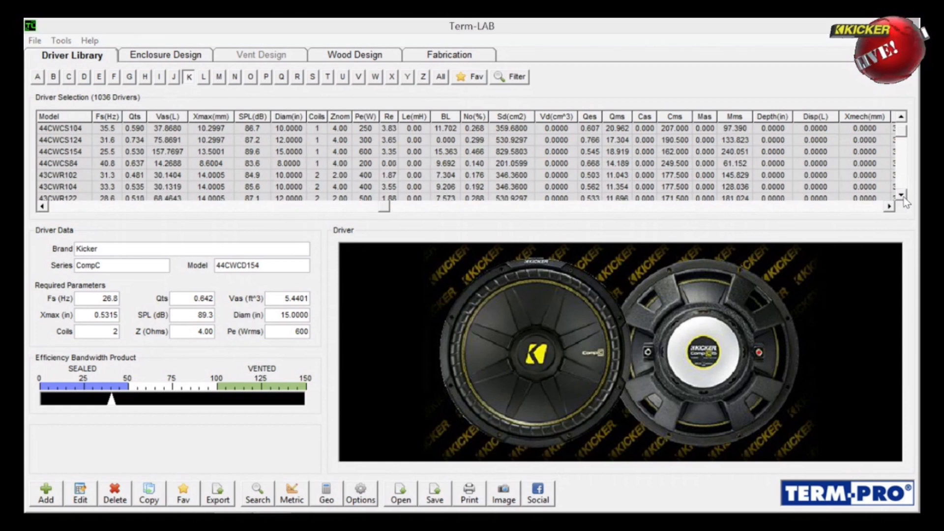
left_click(904, 196)
left_click(904, 197)
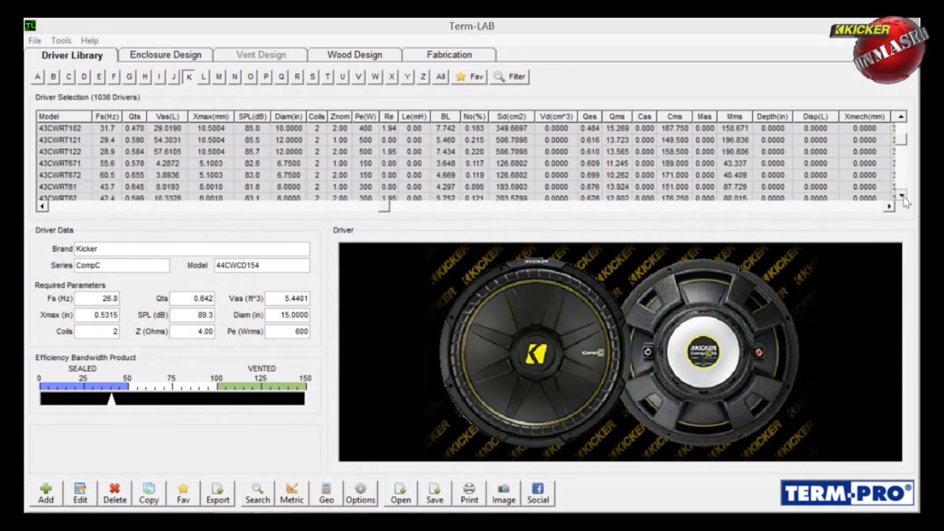
left_click(904, 196)
left_click(904, 197)
left_click(902, 196)
left_click(902, 196)
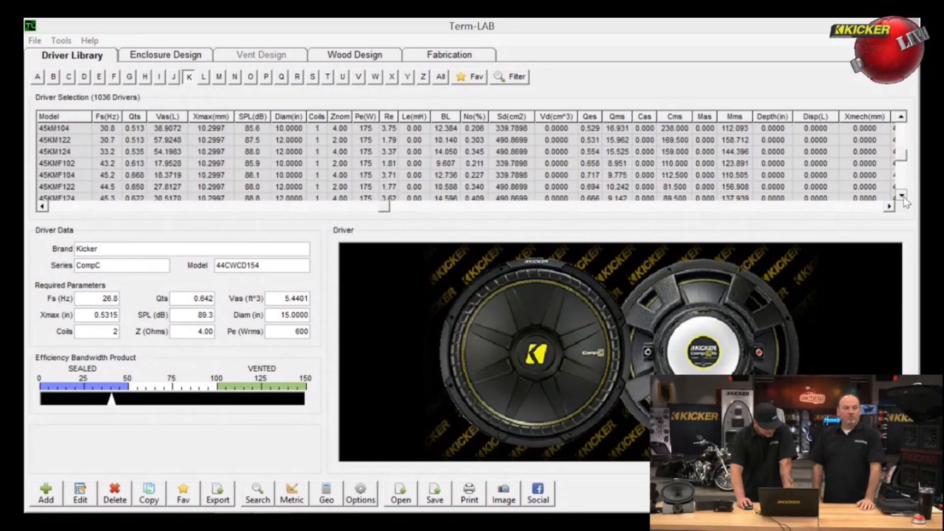
left_click(902, 196)
left_click(902, 196)
left_click(903, 197)
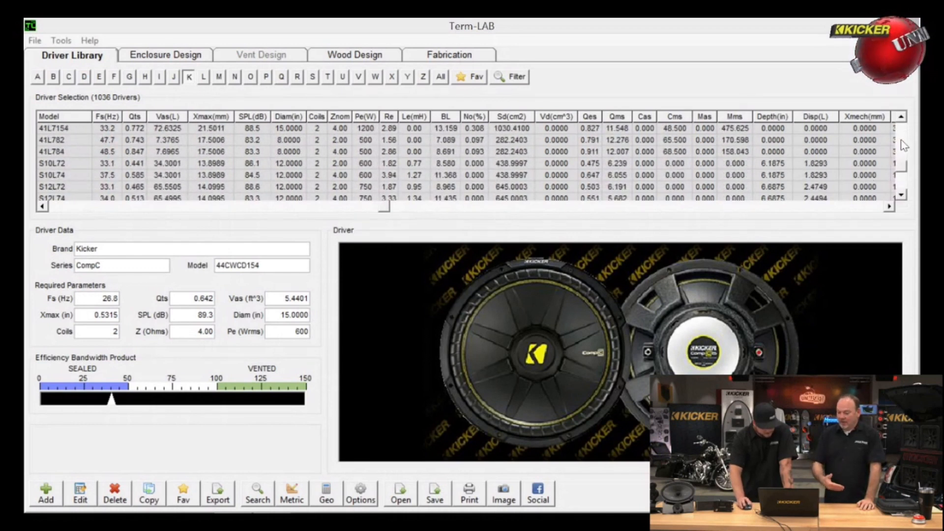
left_click(904, 117)
left_click(904, 117)
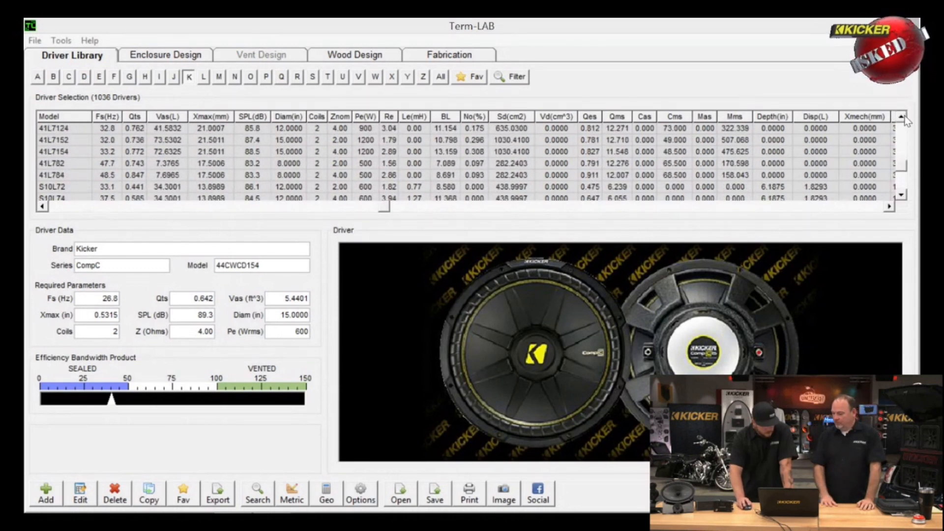
left_click(904, 118)
left_click(904, 117)
left_click(903, 117)
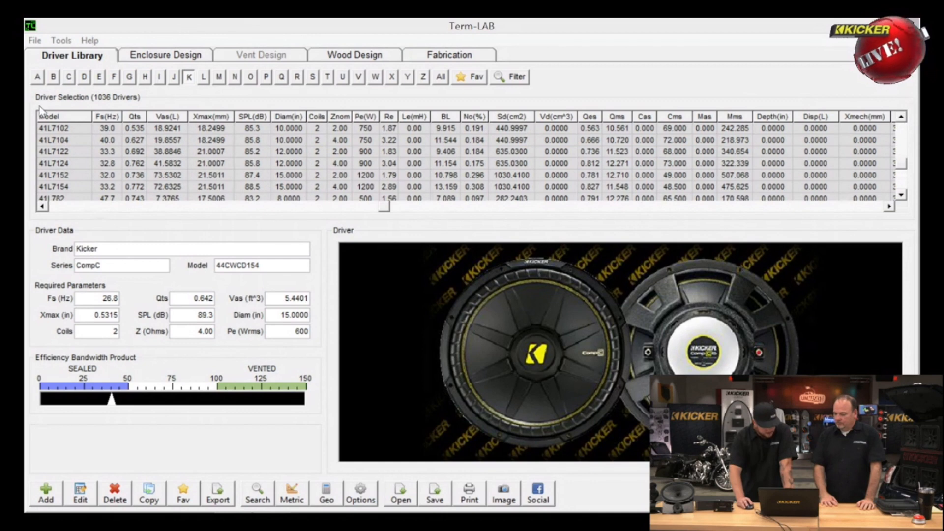
left_click(70, 176)
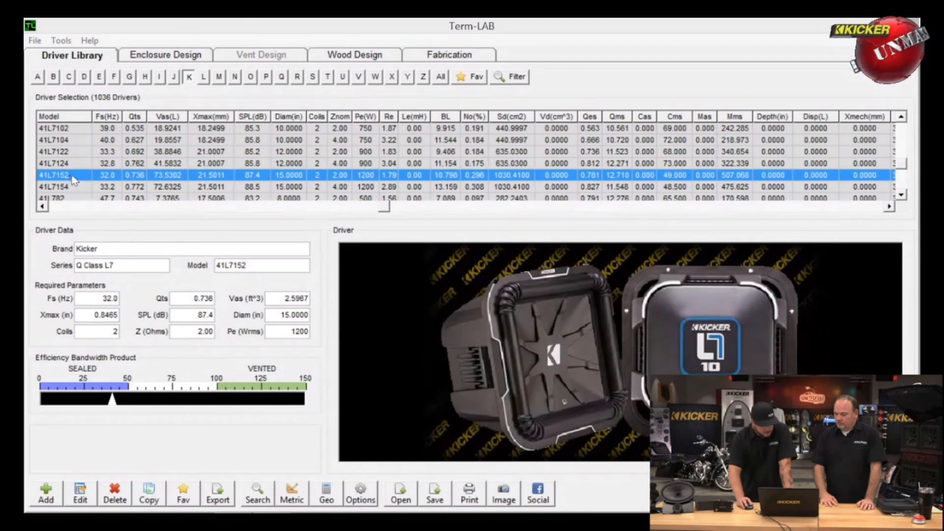
Choose the Tri Bandpass 4 enclosure for the design and set the driver quantity to 2.
left_click(197, 58)
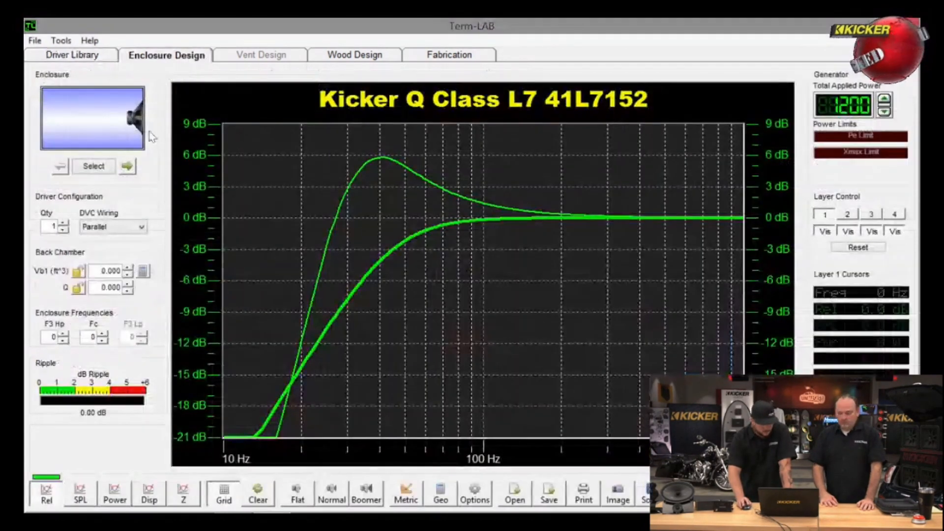
left_click(105, 114)
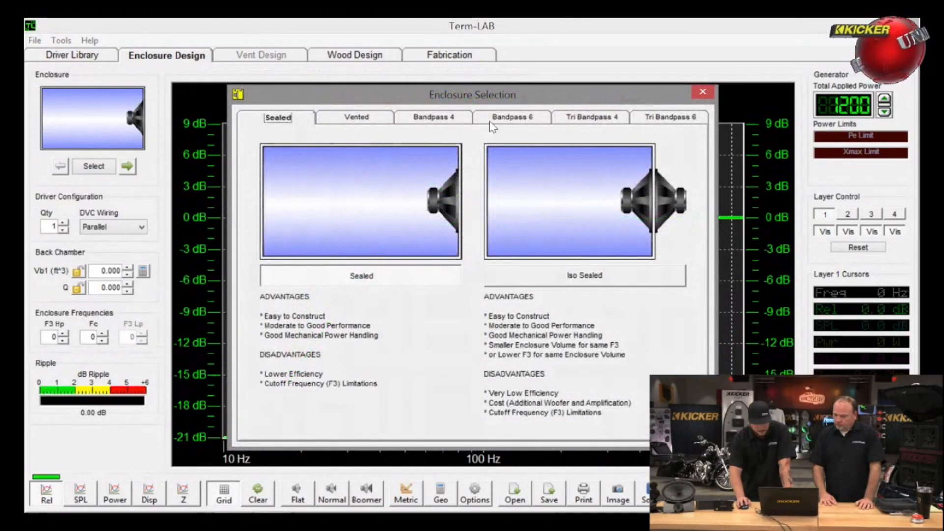
left_click(461, 119)
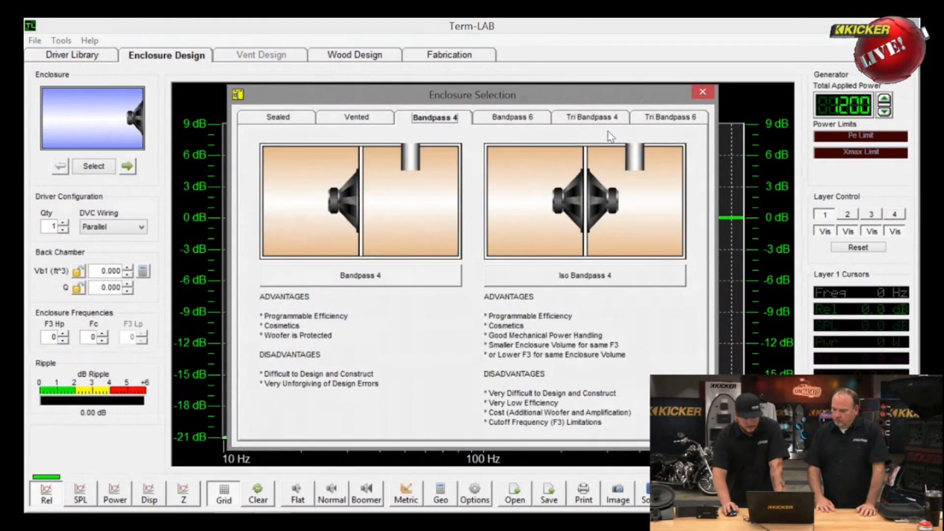
left_click(590, 121)
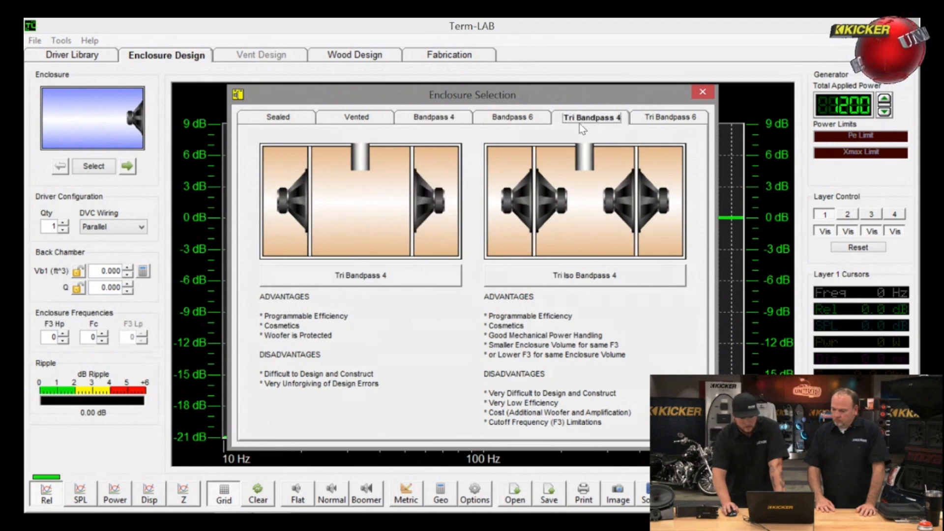
left_click(401, 219)
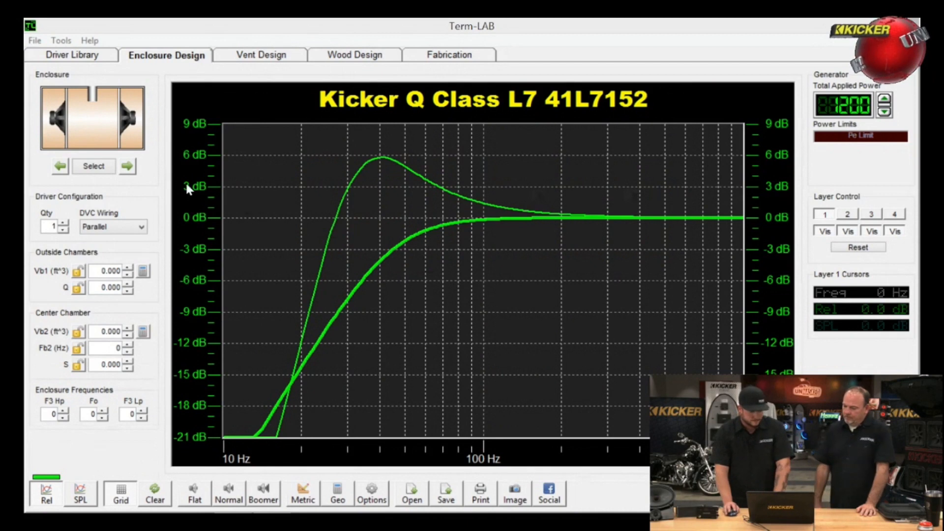
left_click(62, 223)
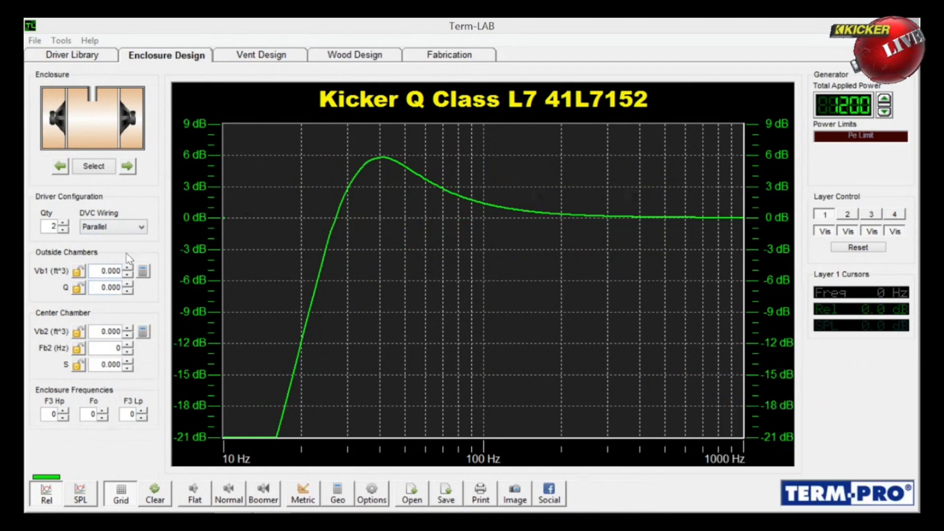
Set the outside chambers' volume Vb1 to 2.5 ft³ and the center chamber's volume Vb2 to 5 ft³.
double_click(103, 270)
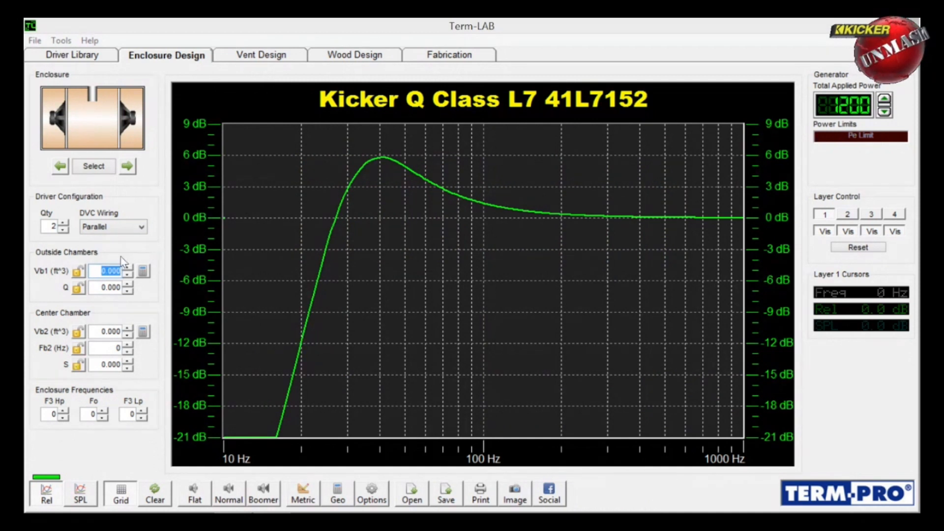
type("2")
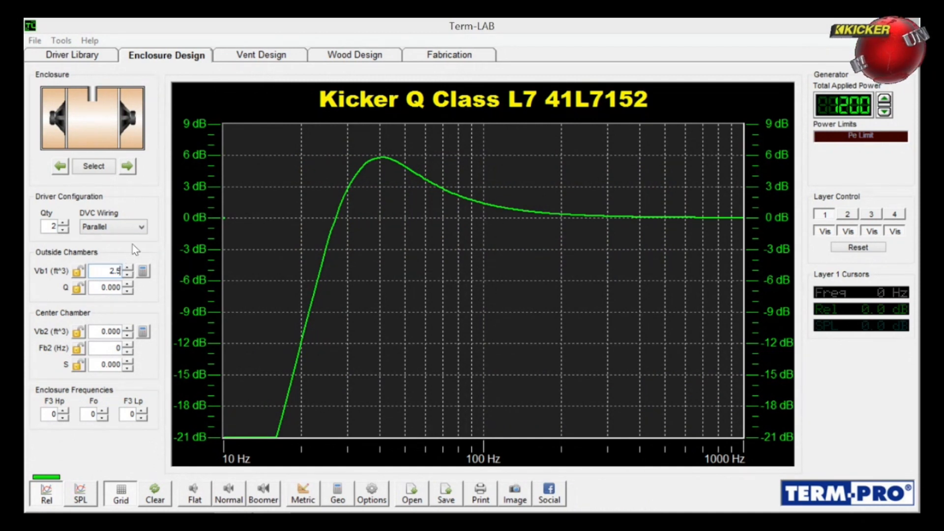
type(".5")
key("Return")
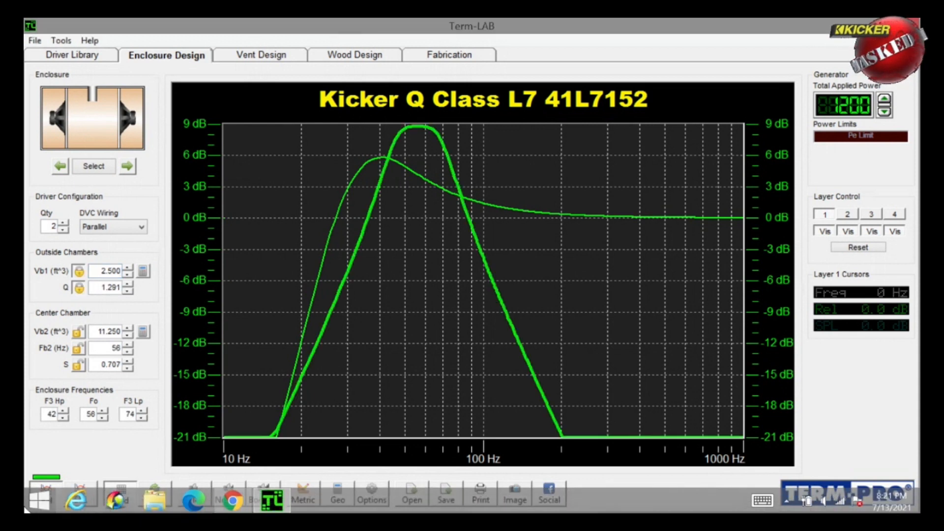
left_click(94, 331)
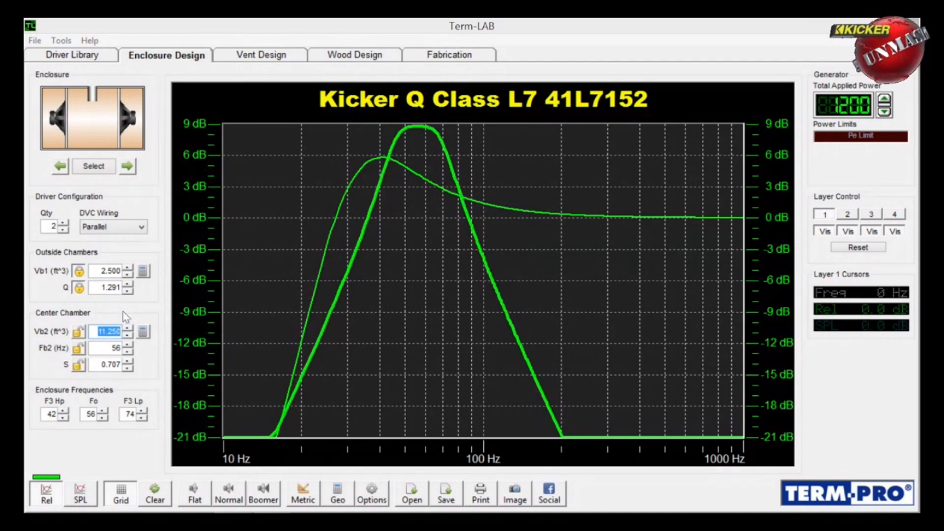
type("5")
key("Return")
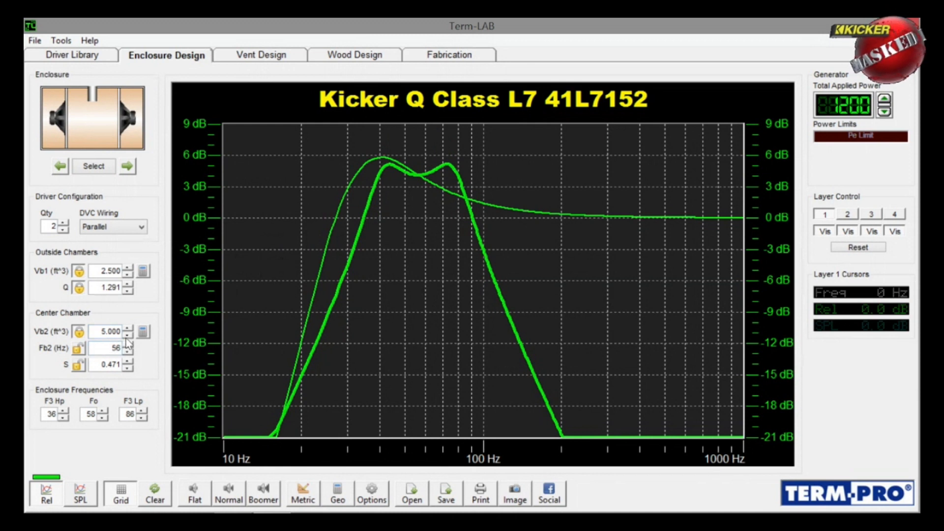
Try a 53 Hz center chamber tuning, restore it to 56 Hz, and inspect the response curve at 41 Hz.
left_click(127, 356)
left_click(127, 355)
left_click(128, 355)
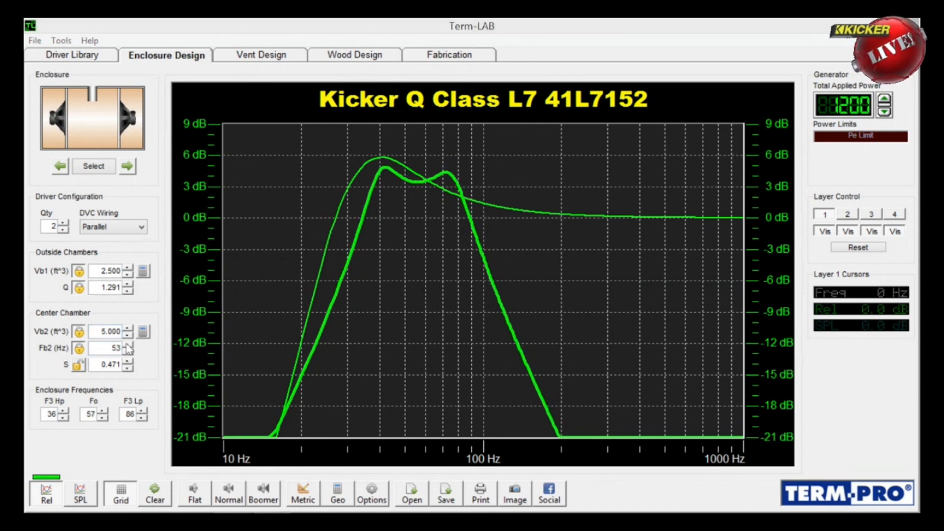
left_click(127, 344)
left_click(126, 345)
left_click(127, 345)
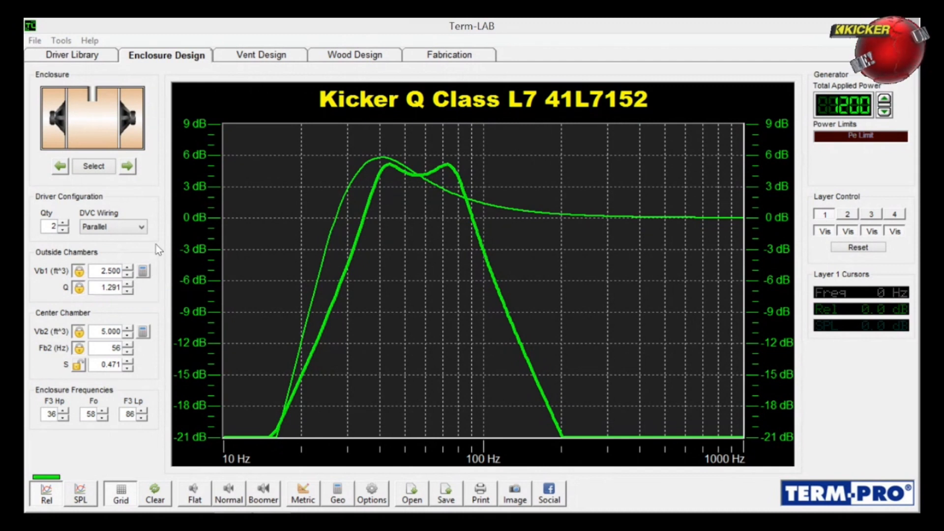
mouse_move(390, 169)
left_mouse_down()
mouse_move(447, 184)
mouse_move(447, 165)
mouse_move(447, 179)
mouse_move(373, 167)
mouse_move(385, 172)
left_mouse_up()
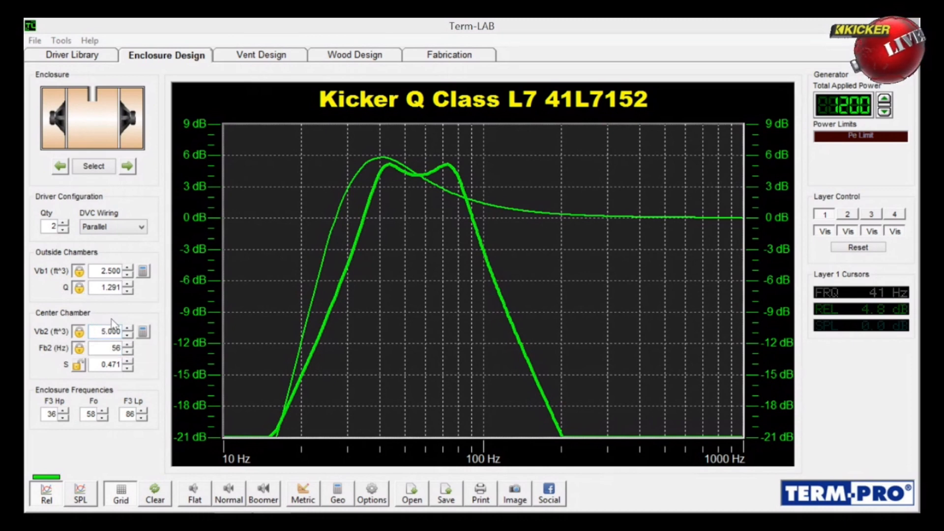
Select the Kicker CompRT 43CWRT102 driver in the driver library.
left_click(79, 56)
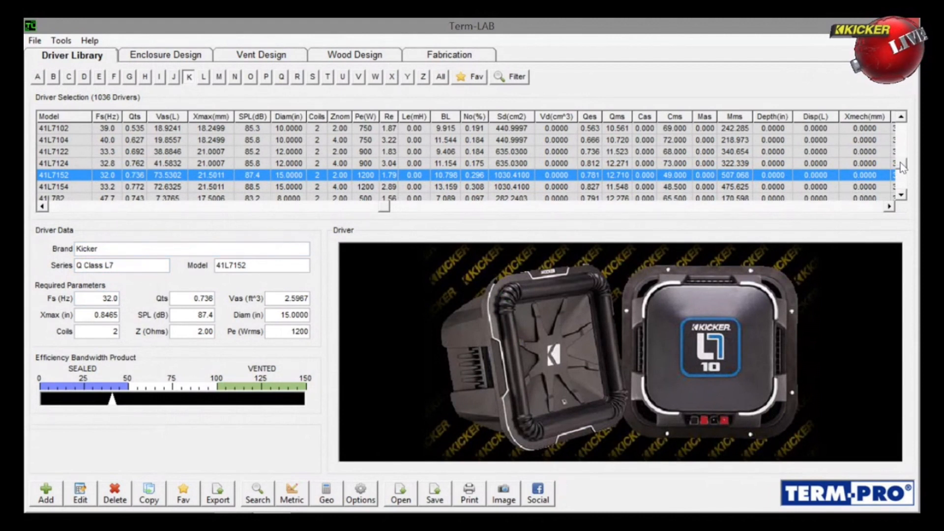
left_click_drag(901, 162, 916, 141)
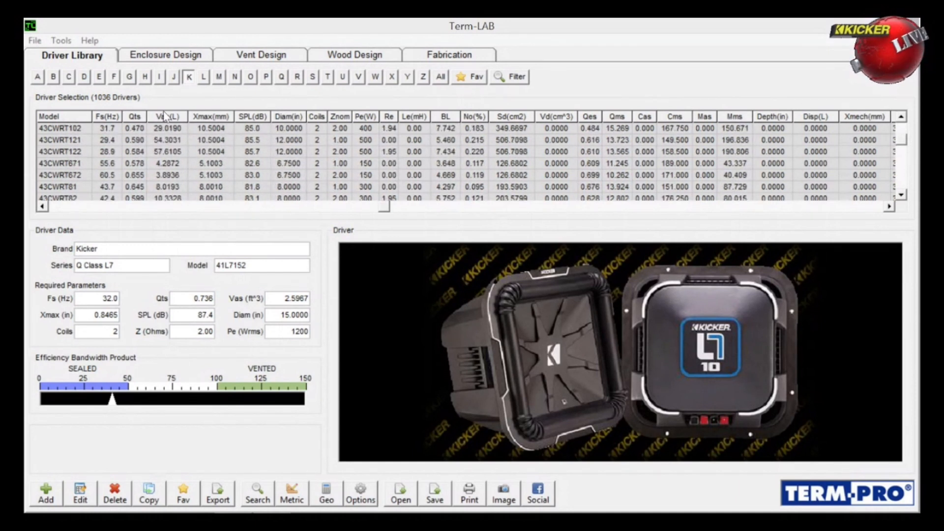
left_click(86, 127)
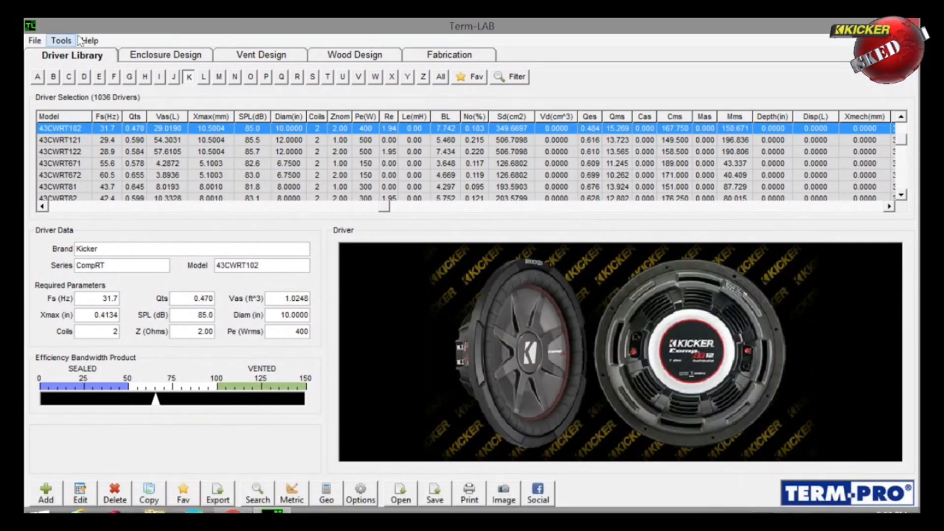
Change the enclosure design to the single-driver Sealed type.
left_click(148, 59)
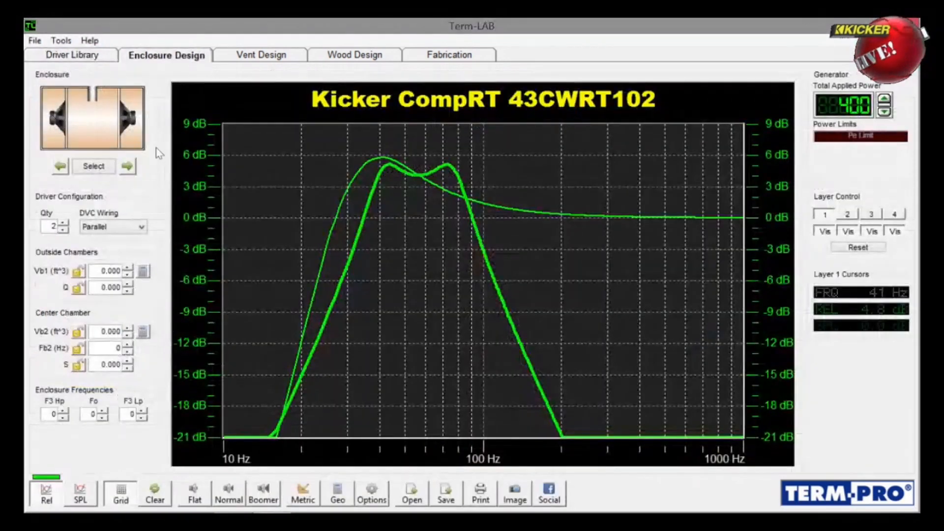
left_click(107, 170)
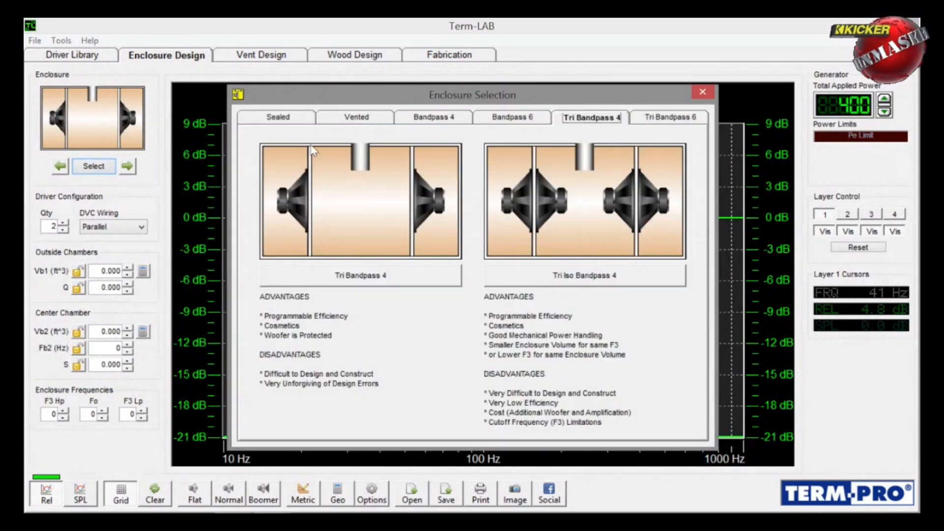
left_click(278, 117)
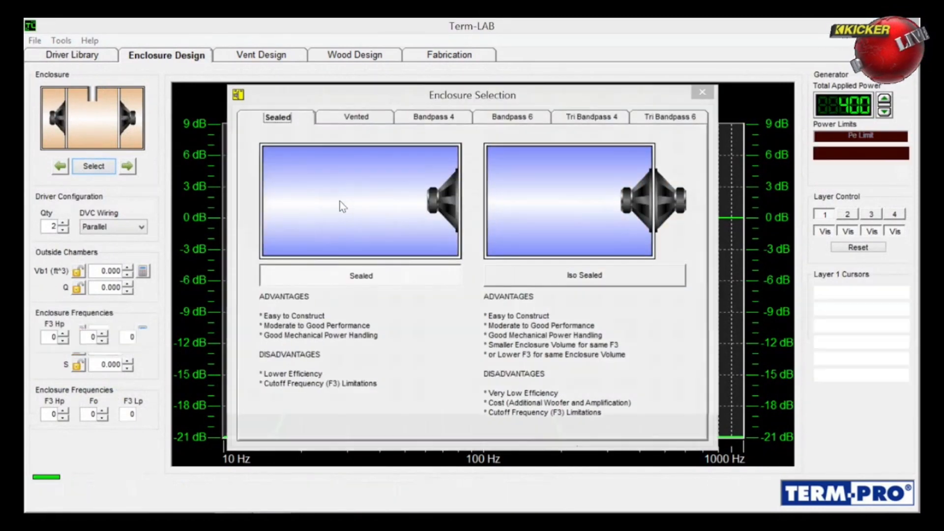
left_click(340, 202)
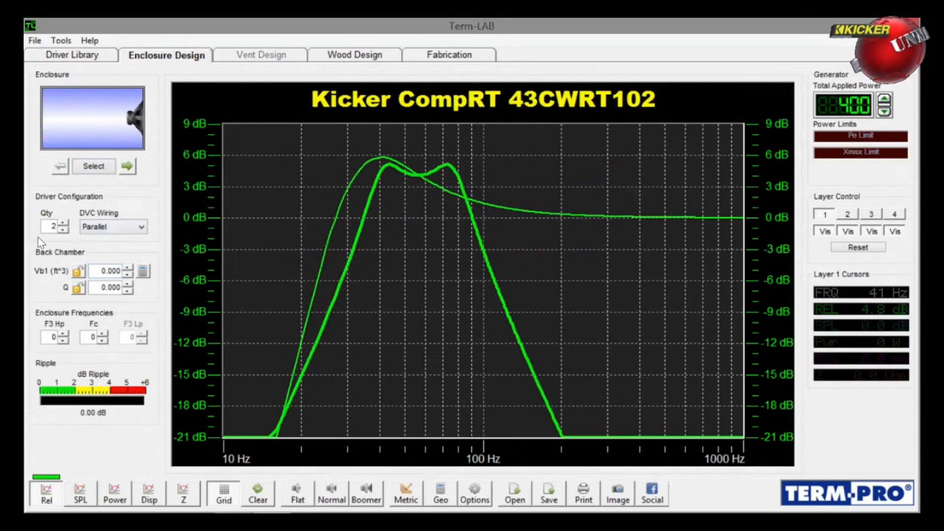
Set the sealed enclosure's back chamber volume Vb1 to 2 ft³.
double_click(115, 271)
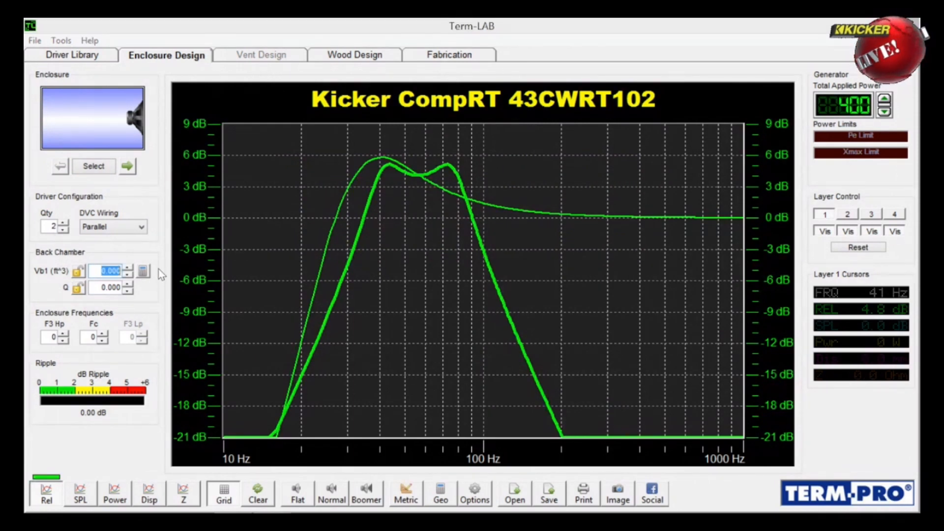
type("2")
key("Return")
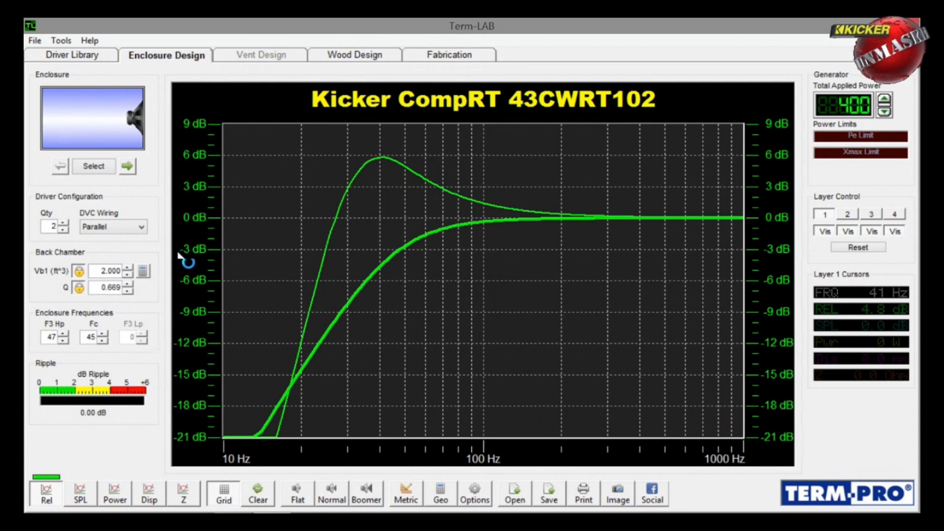
Reduce the back chamber volume Vb1 gradually to 1.85 ft³.
left_click(128, 274)
left_click(128, 274)
left_click(128, 274)
left_click(128, 275)
left_click(129, 274)
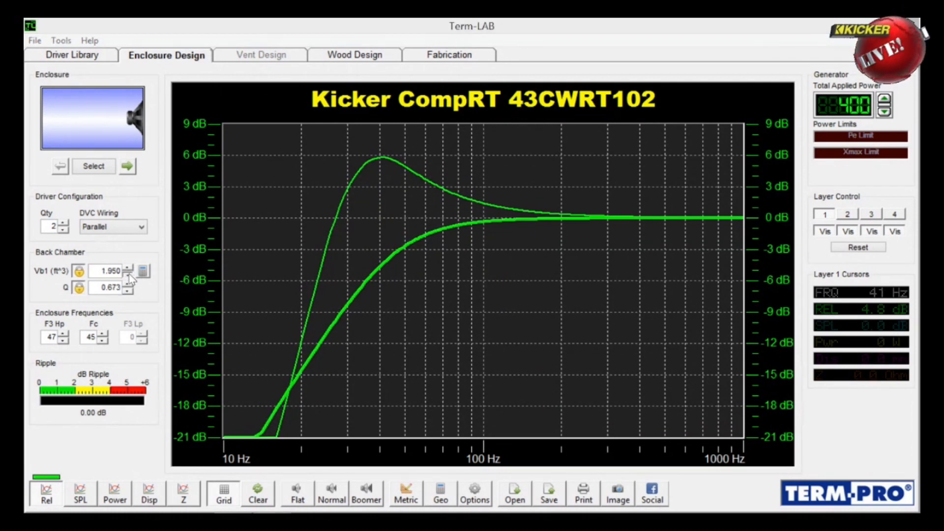
left_click(128, 274)
left_click(128, 274)
left_click(128, 274)
left_click(128, 274)
left_click(128, 274)
left_click(128, 274)
left_click(128, 274)
left_click(127, 274)
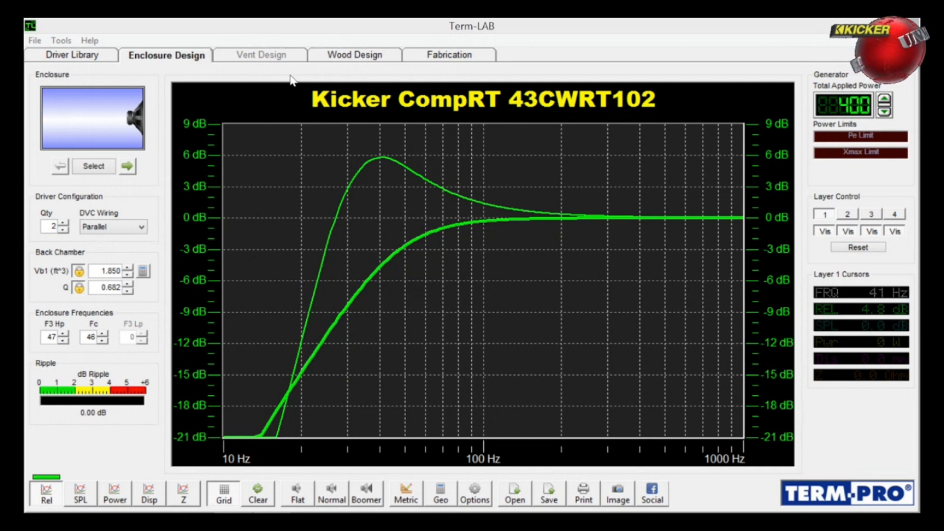
Look at the box in the 3D wood design view and lower the total applied power to 200 W.
left_click(337, 58)
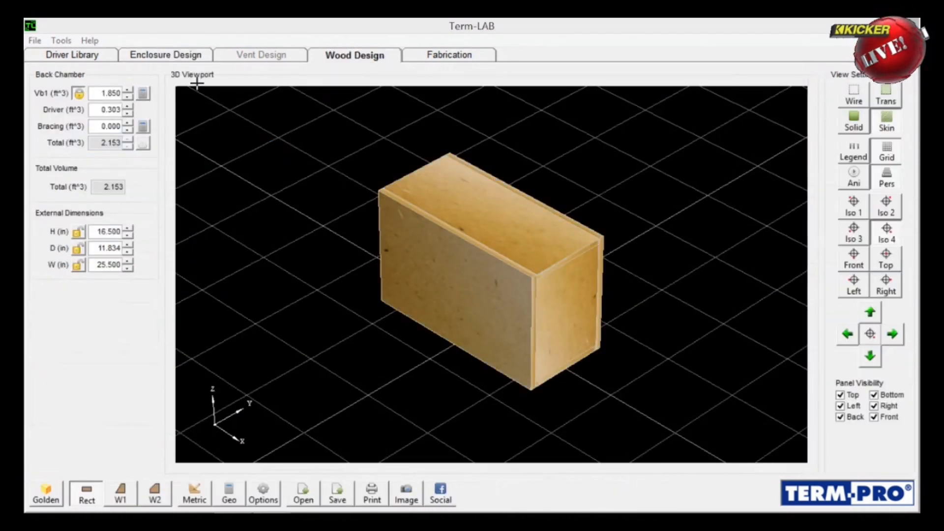
left_click(195, 57)
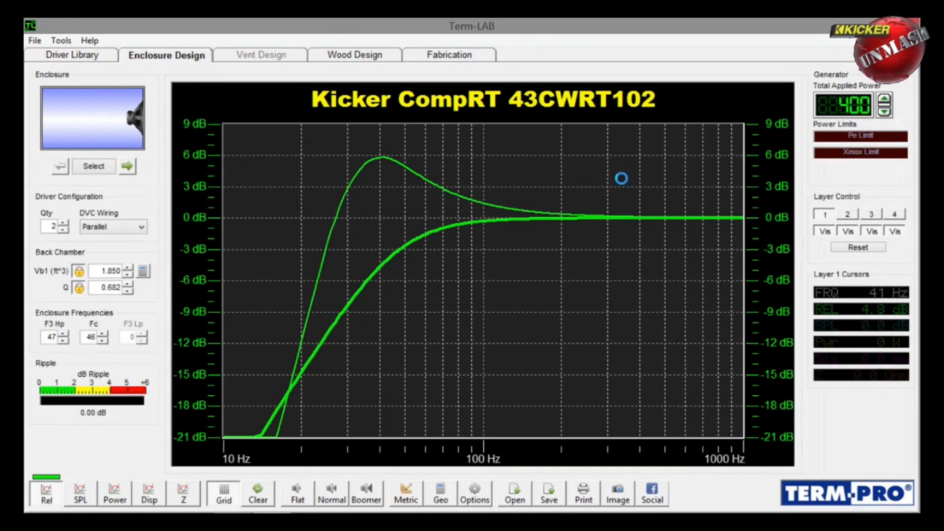
left_click(884, 113)
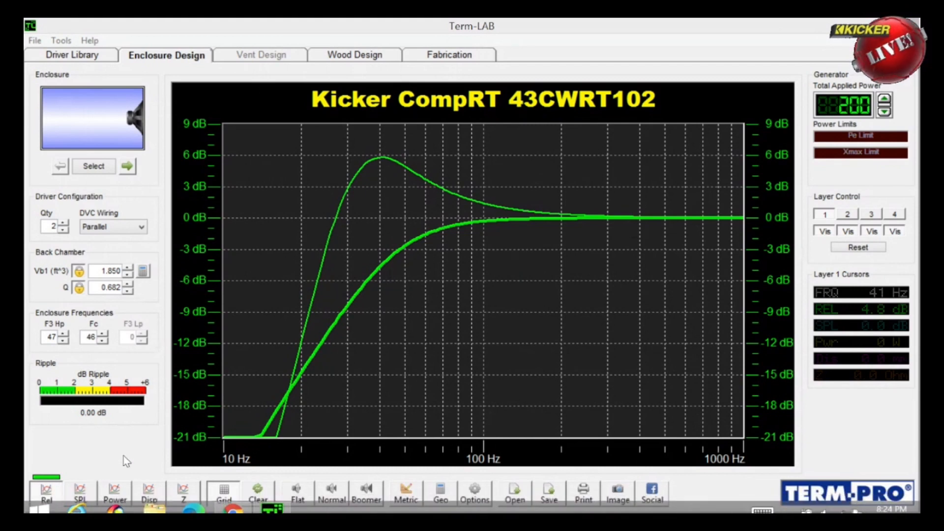
Add the SPL curves to the response graph alongside the relative response.
left_click(81, 491)
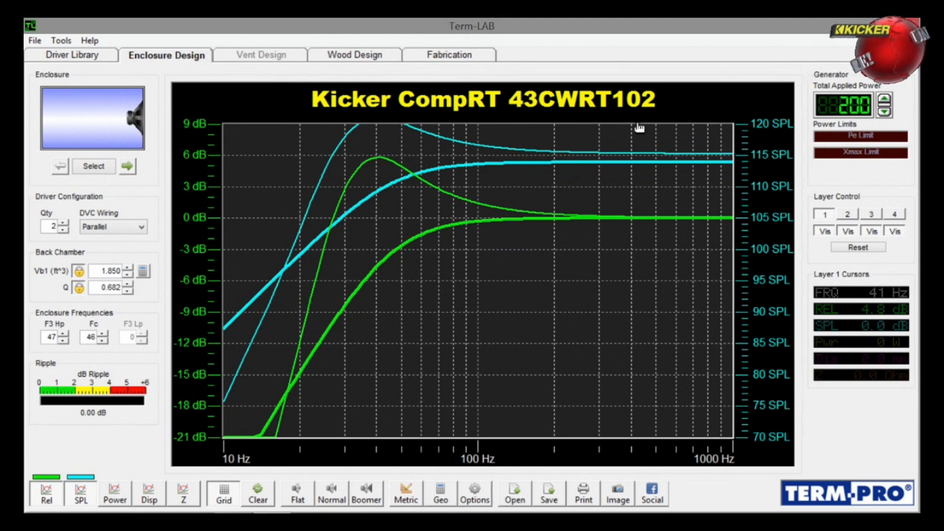
Lower the driver displacement of the back chamber to 0.080 ft³ in the wood design.
left_click(378, 54)
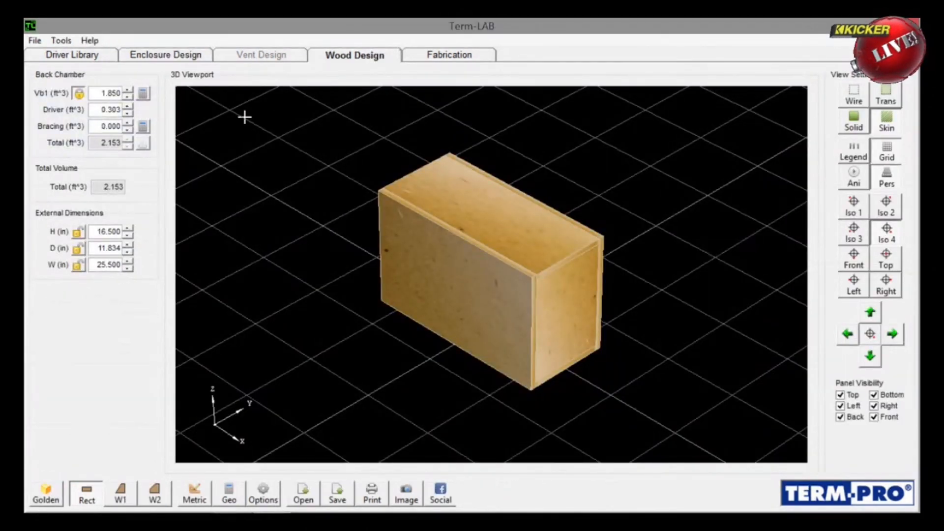
left_click(127, 113)
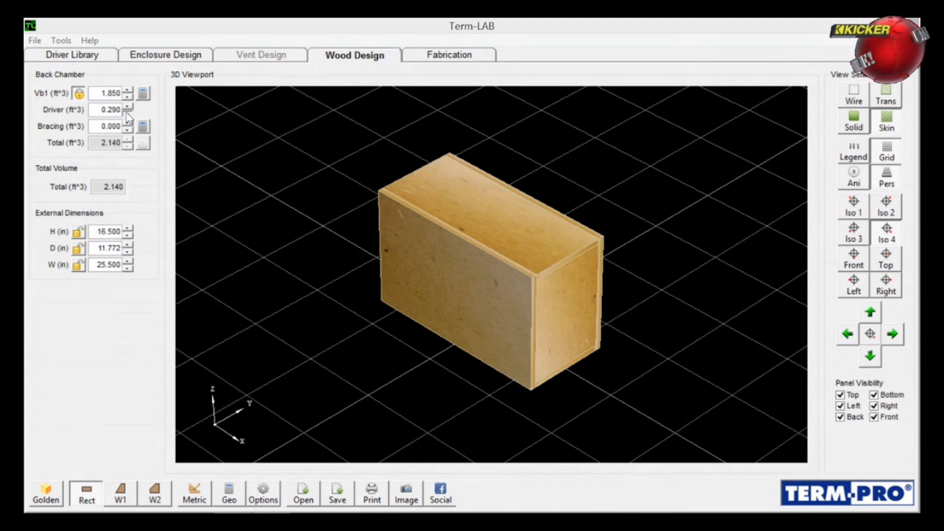
left_click(127, 113)
left_click(128, 113)
left_click(128, 113)
left_click(128, 113)
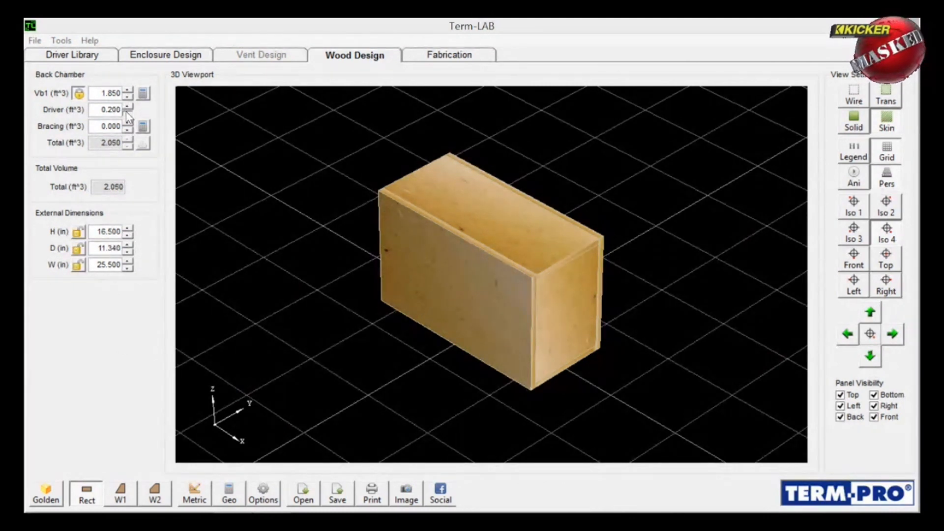
left_click(127, 113)
left_click(127, 113)
left_click(127, 113)
left_click(127, 113)
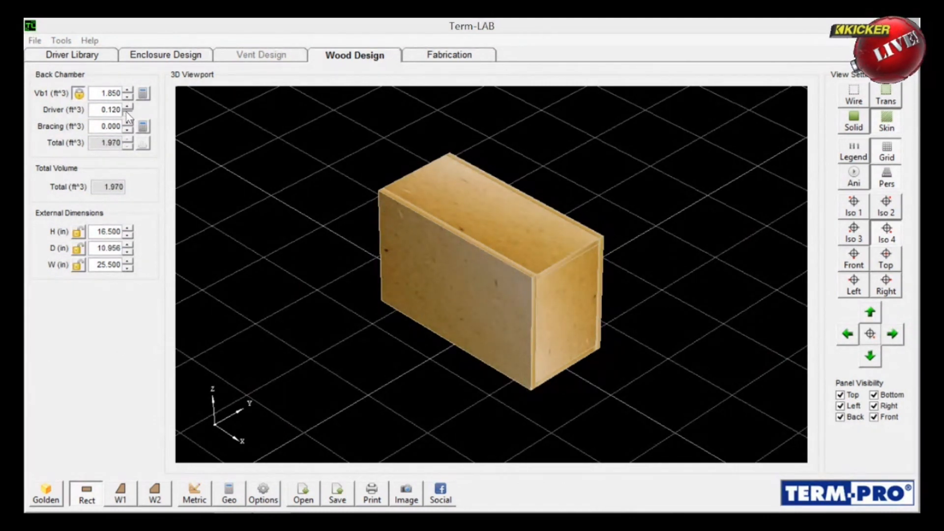
left_click(127, 114)
left_click(127, 114)
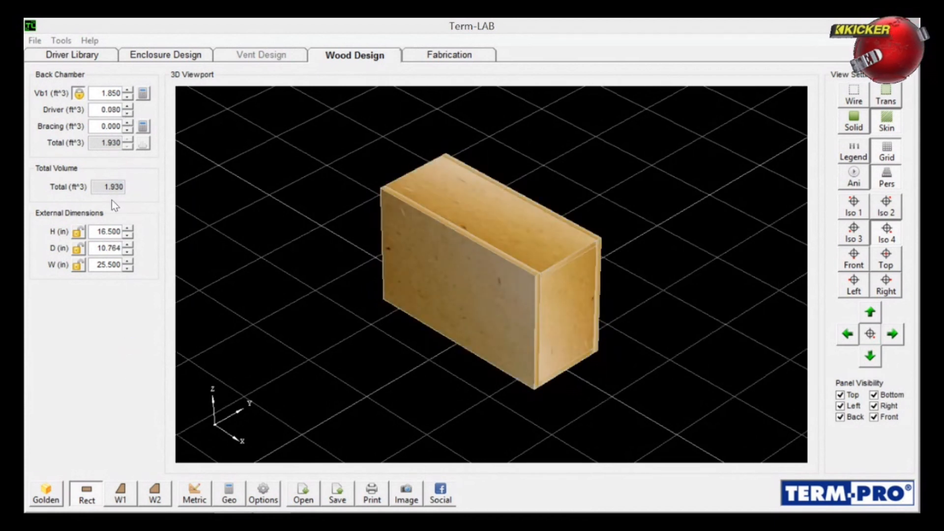
left_click_drag(102, 188, 134, 197)
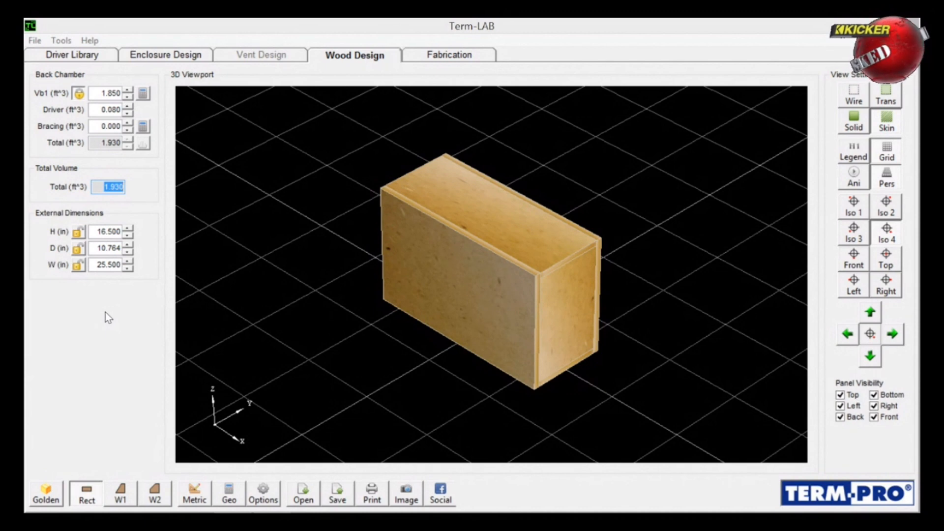
Look through the fabrication blueprints for the top/bottom, front/back and side panels.
left_click(449, 58)
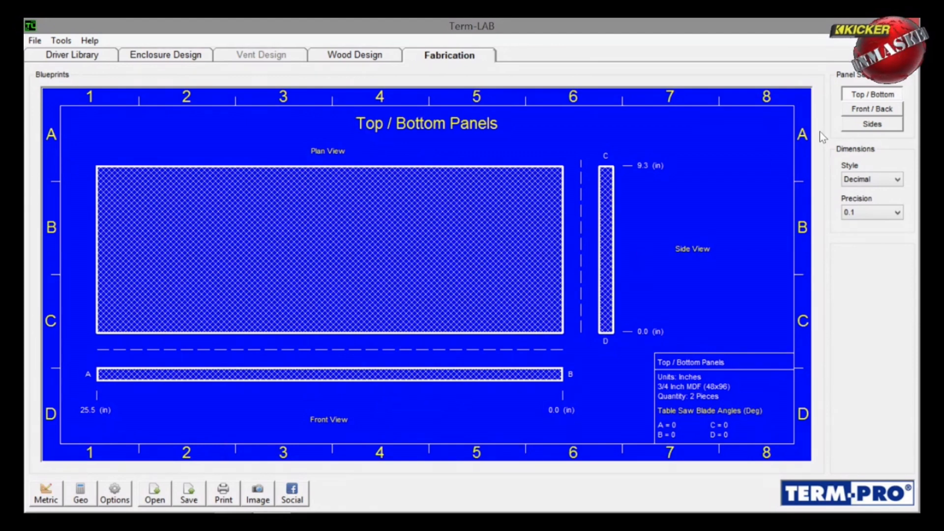
left_click(878, 110)
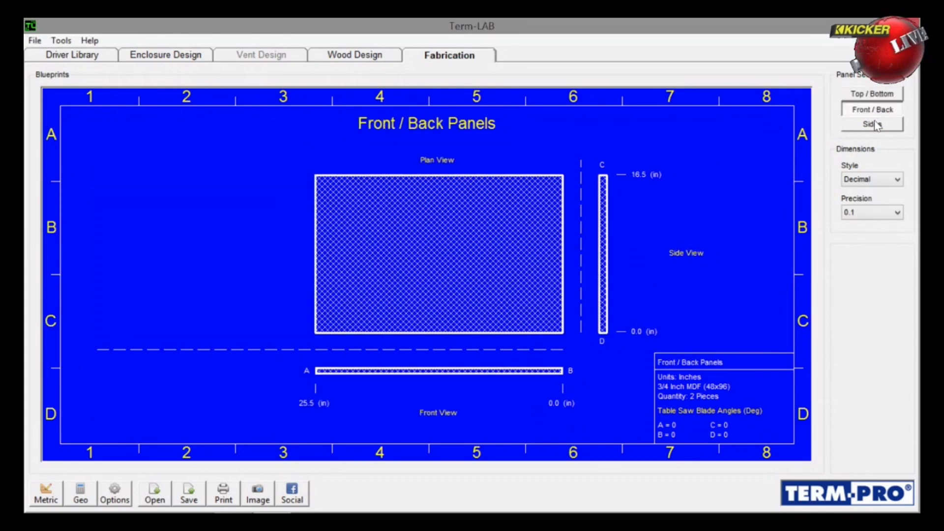
left_click(877, 125)
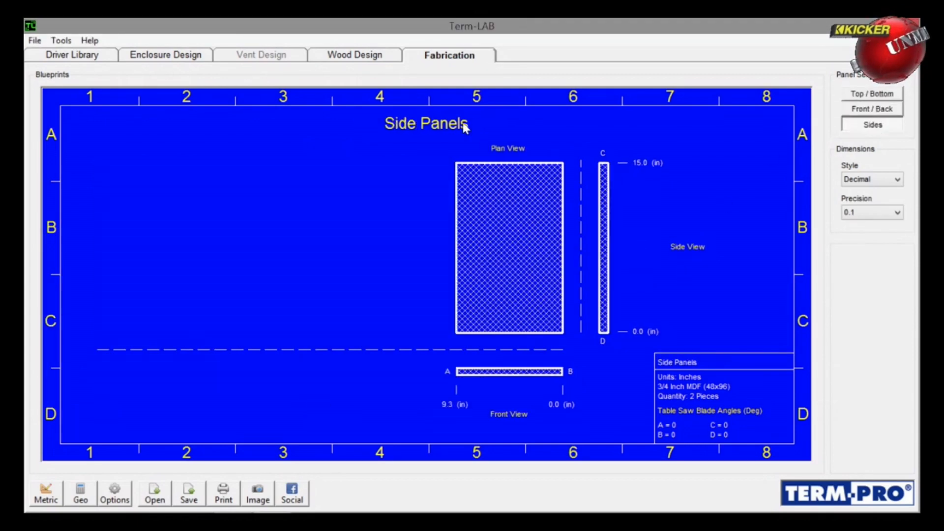
Hide the front panel of the 3D box and view its interior from a lower, more frontal angle.
left_click(374, 53)
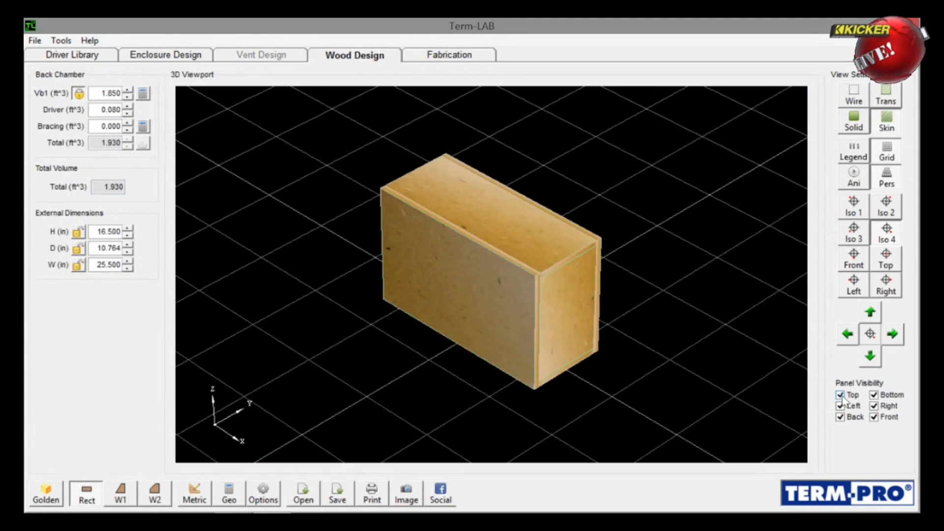
left_click(874, 418)
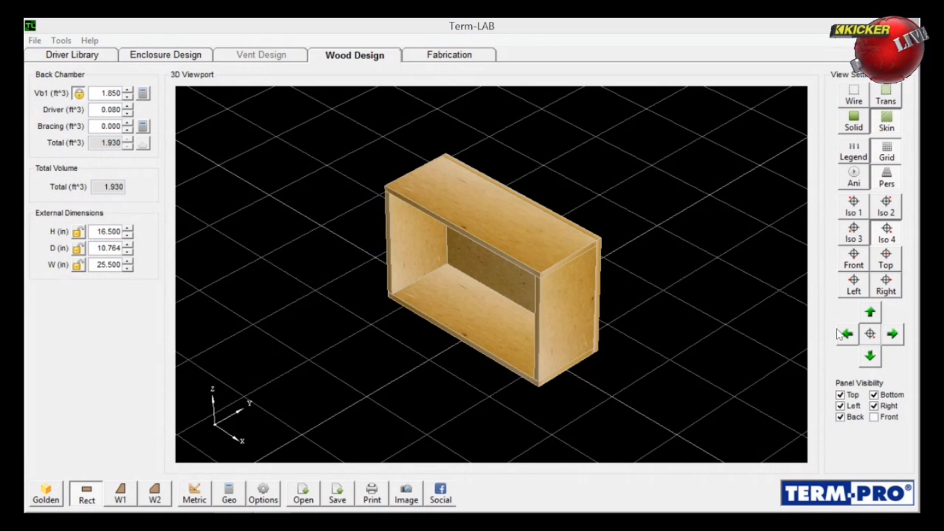
left_click(871, 357)
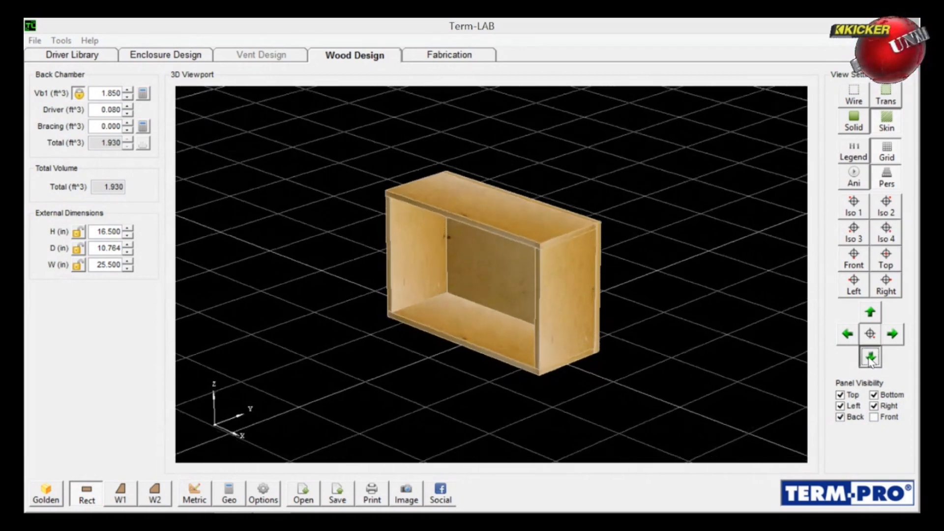
left_click(844, 338)
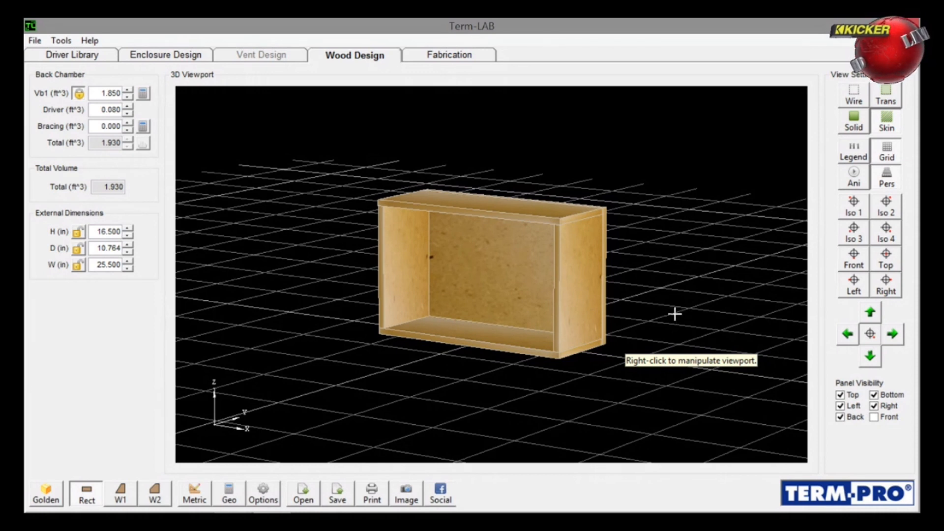
Lock the box's external height H and check the fabrication blueprints.
double_click(100, 232)
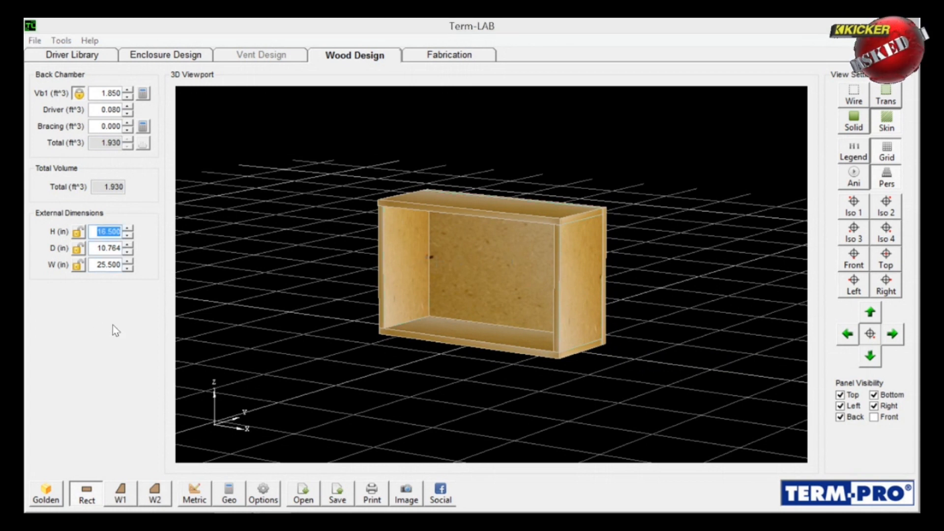
left_click(452, 55)
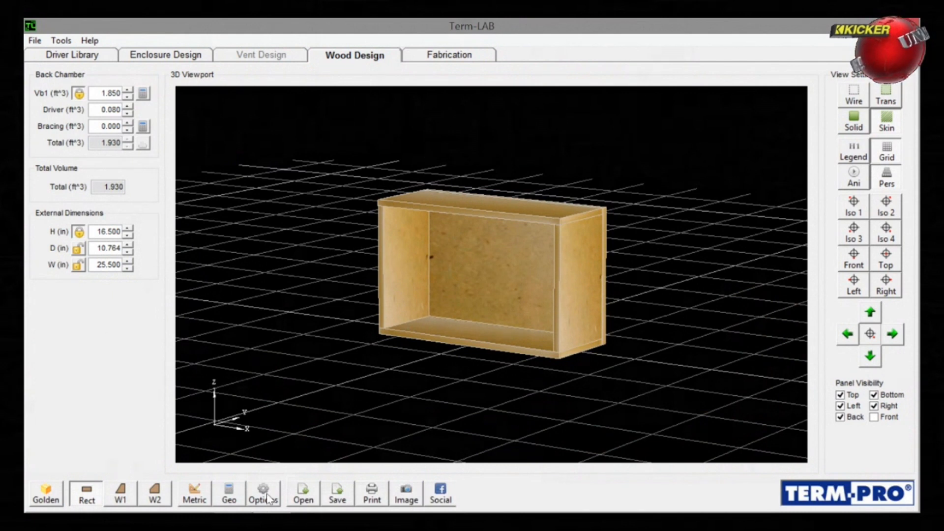
Set the fabrication material to 1 Inch Plywood (48x96) in the wood design options.
left_click(265, 495)
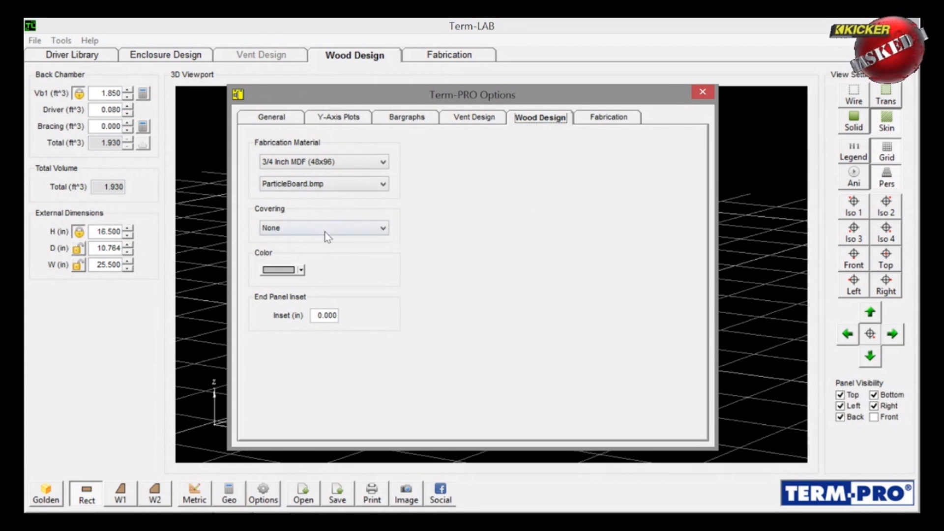
left_click(301, 271)
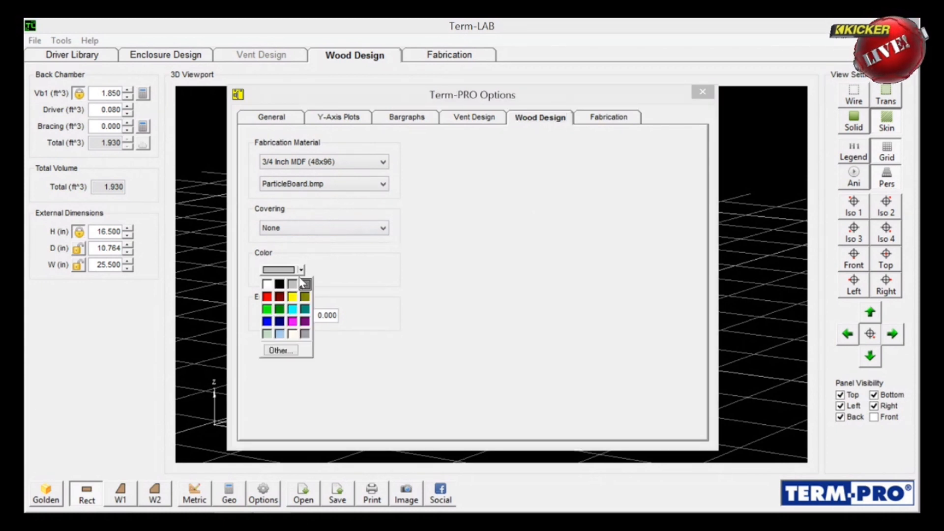
left_click(302, 273)
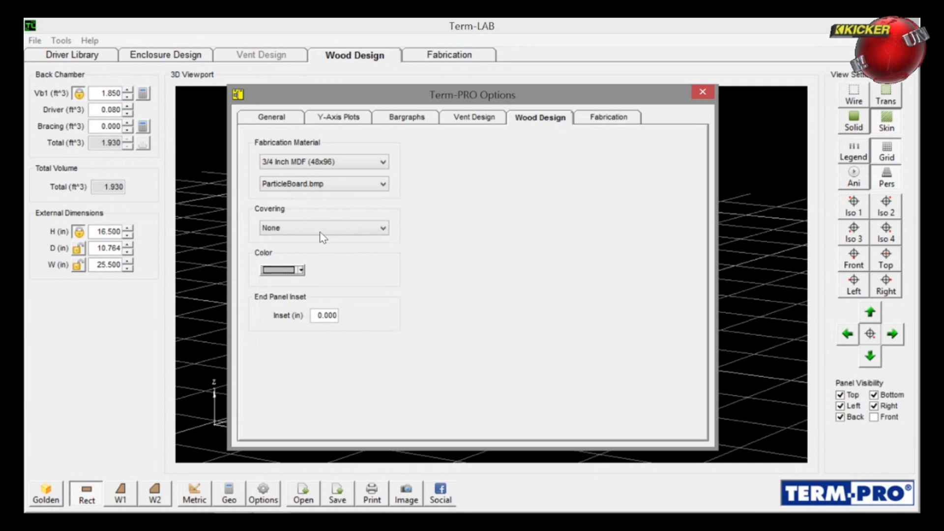
left_click(362, 166)
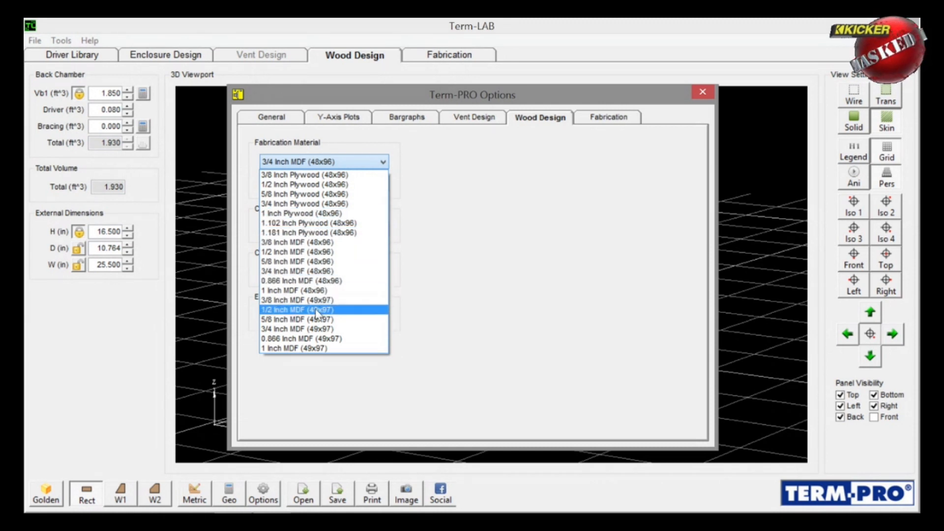
left_click(311, 215)
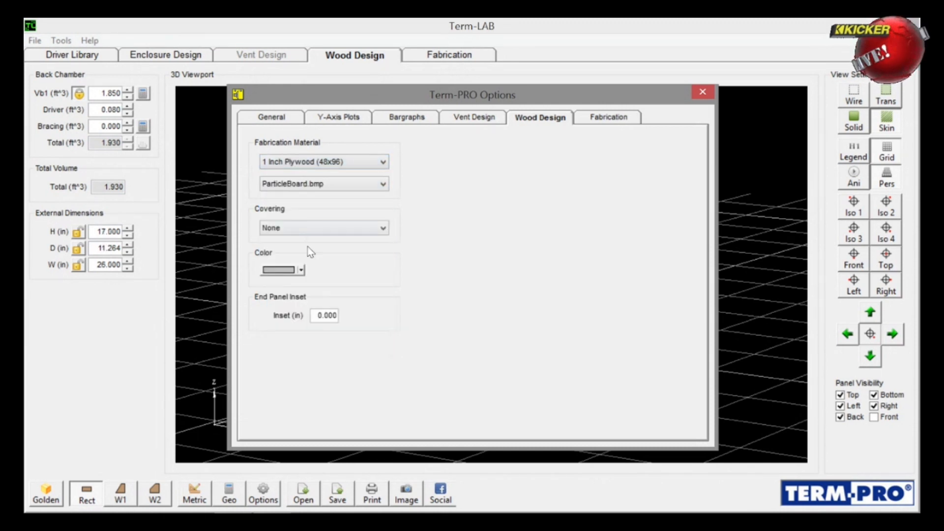
Apply the Aluminum.bmp covering to the box and view it in 3D from a lower angle.
left_click(359, 228)
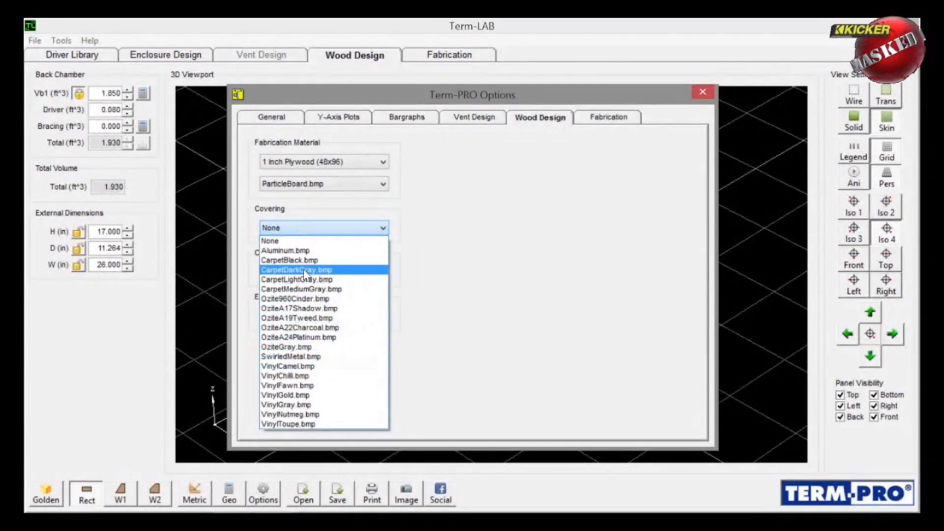
left_click(300, 252)
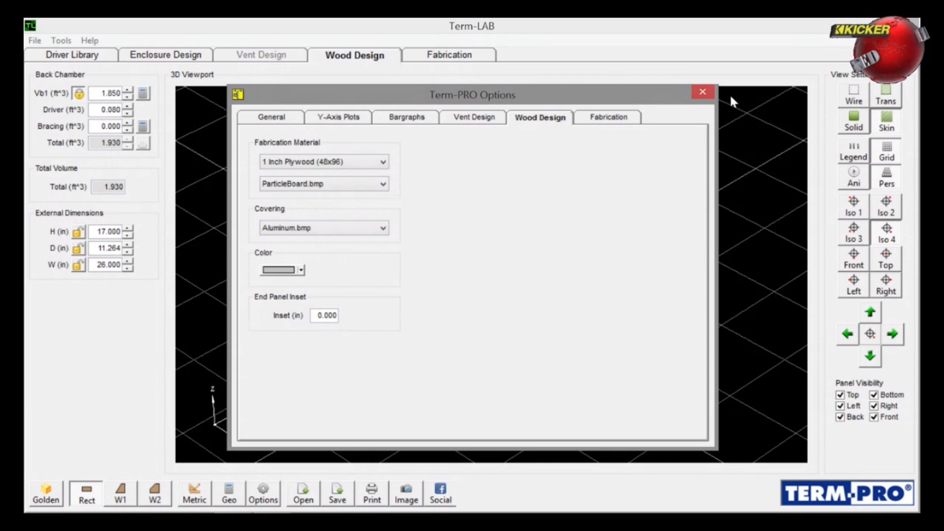
left_click(702, 92)
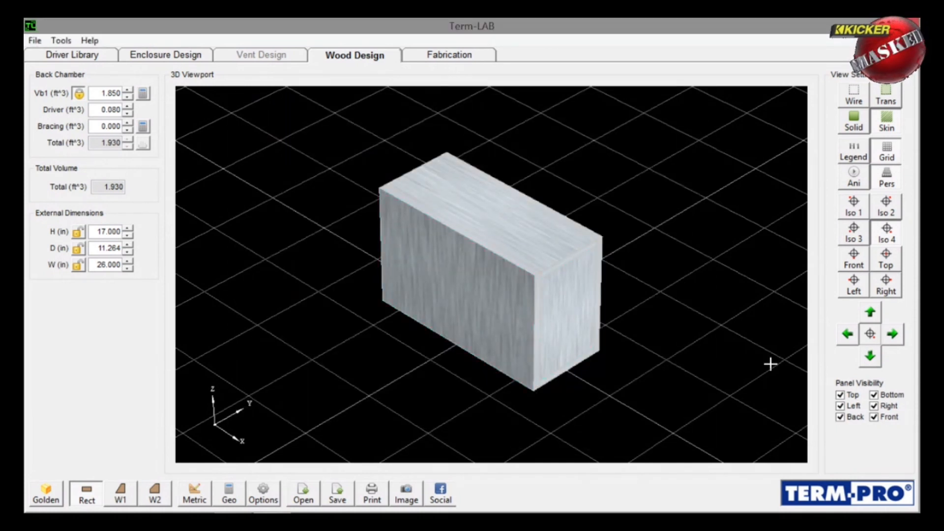
left_click(869, 357)
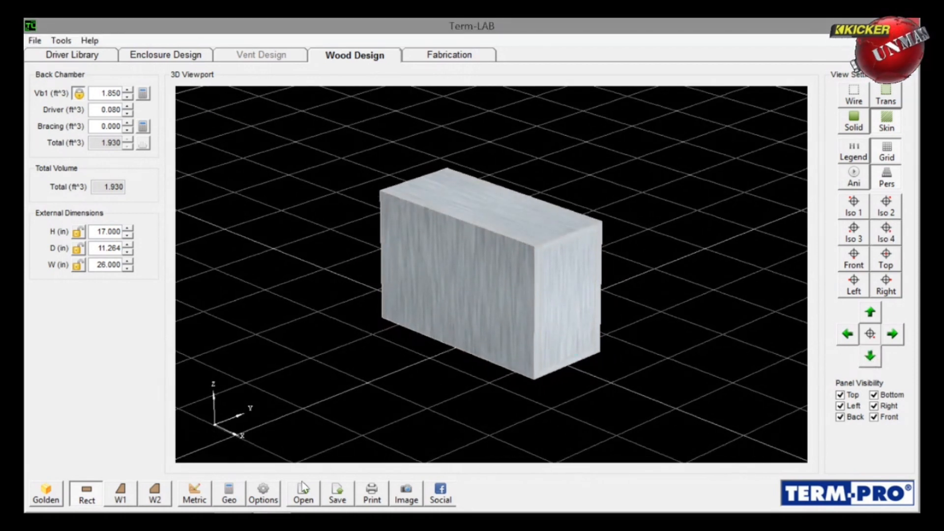
Set the box covering back to None and view the bare wood box from a lower, more frontal angle.
left_click(263, 497)
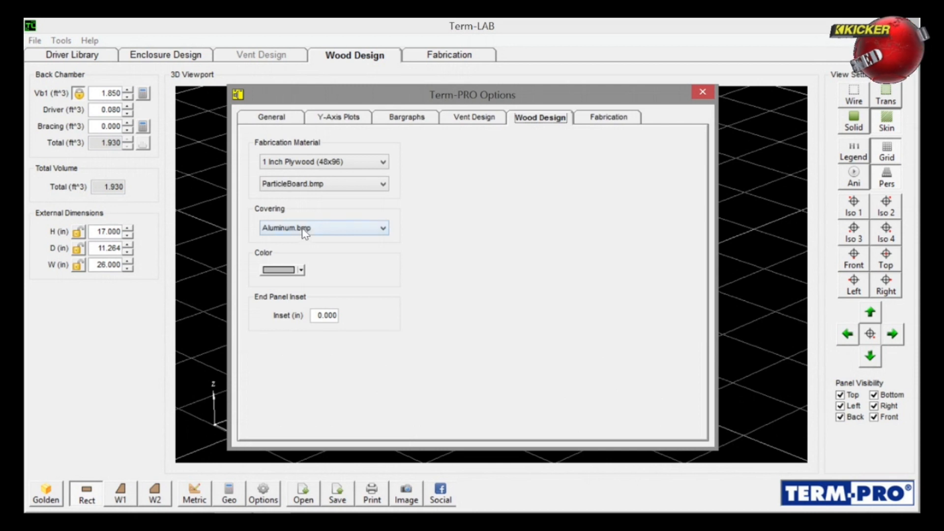
left_click(299, 269)
left_click(302, 270)
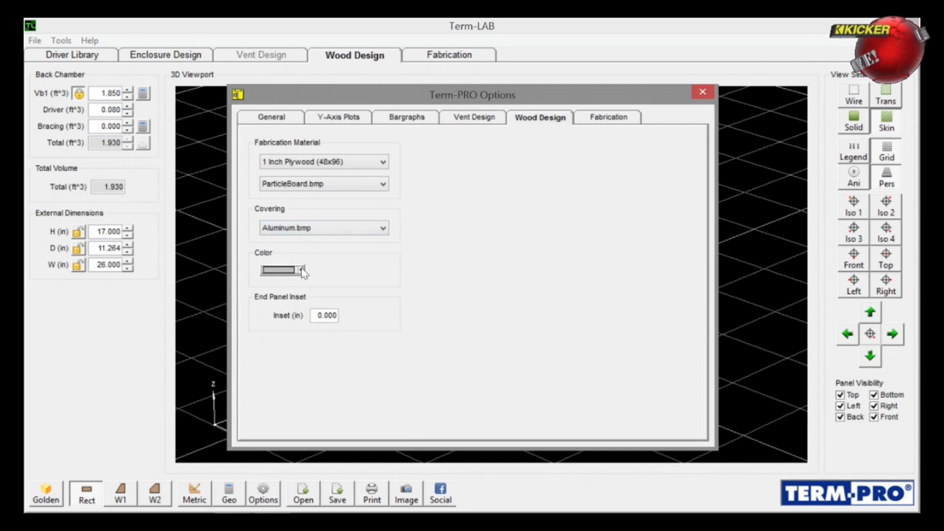
left_click(345, 230)
scroll(305, 243, "up", 1)
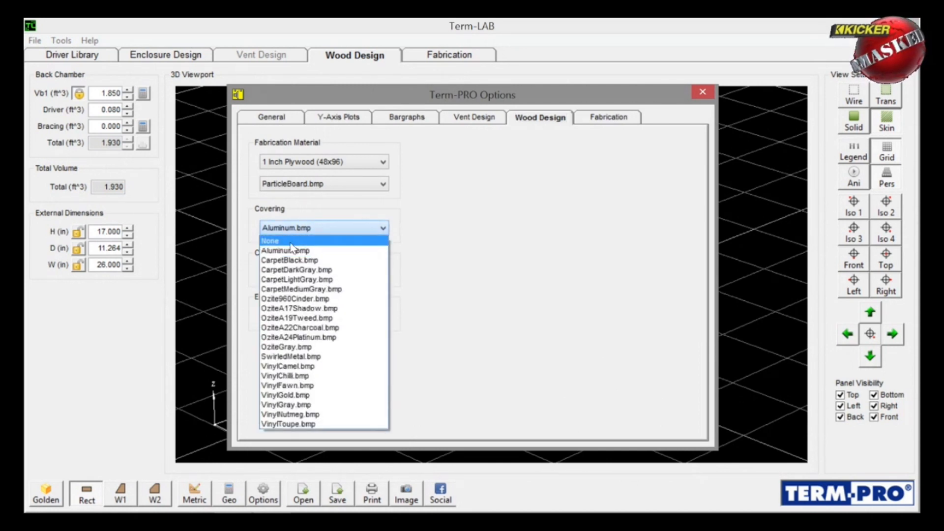
left_click(295, 239)
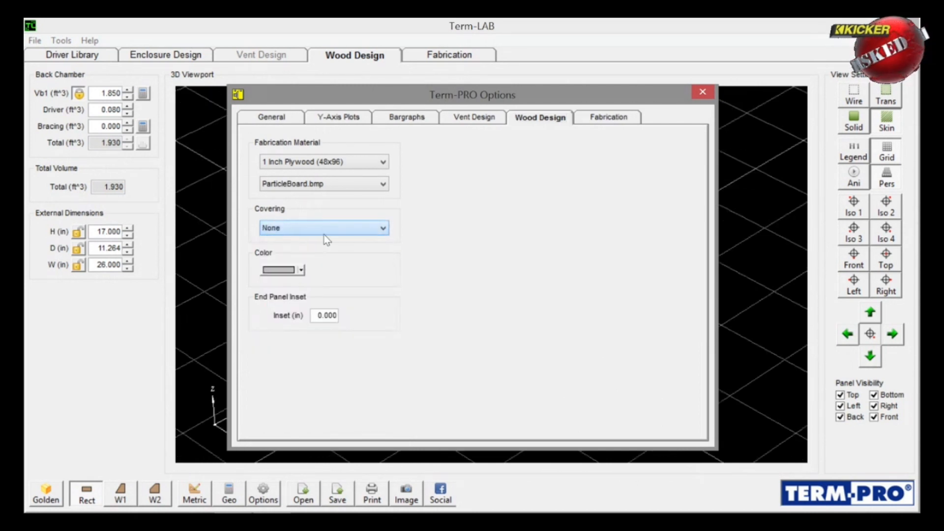
left_click(702, 92)
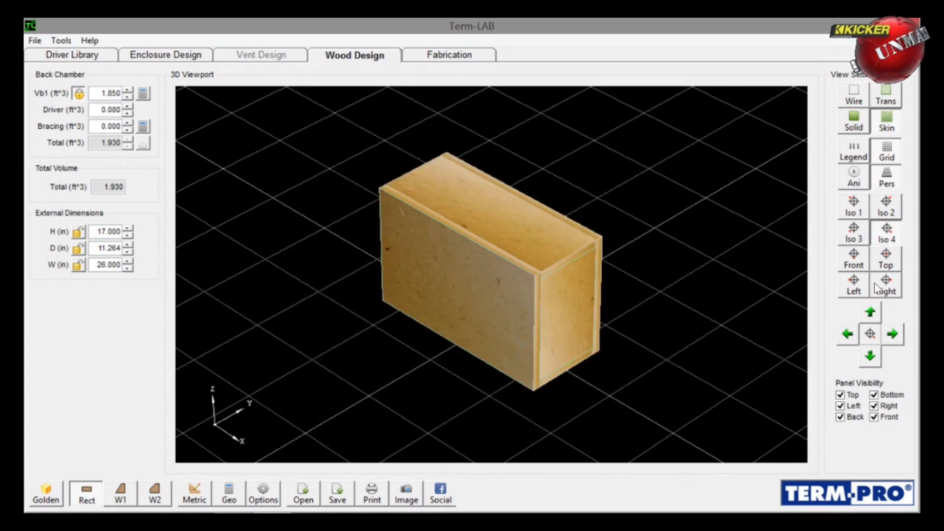
left_click(877, 358)
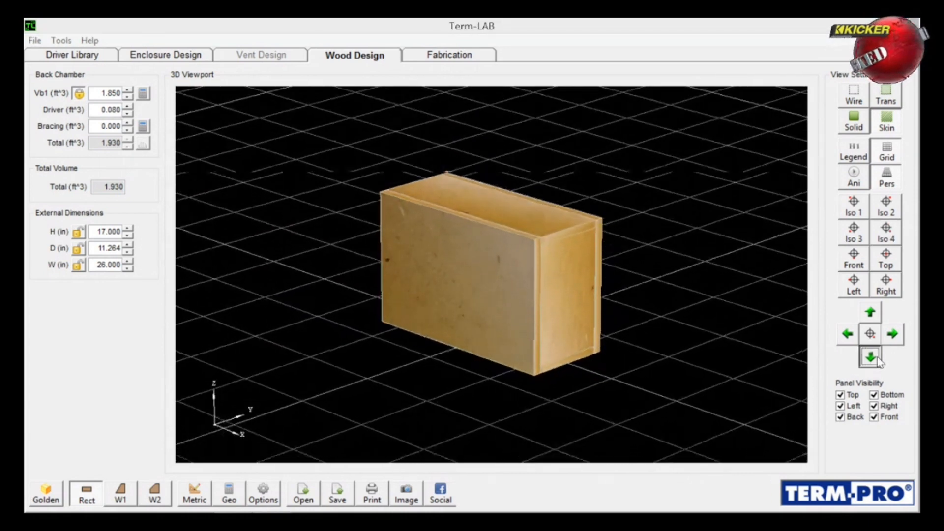
left_click(848, 335)
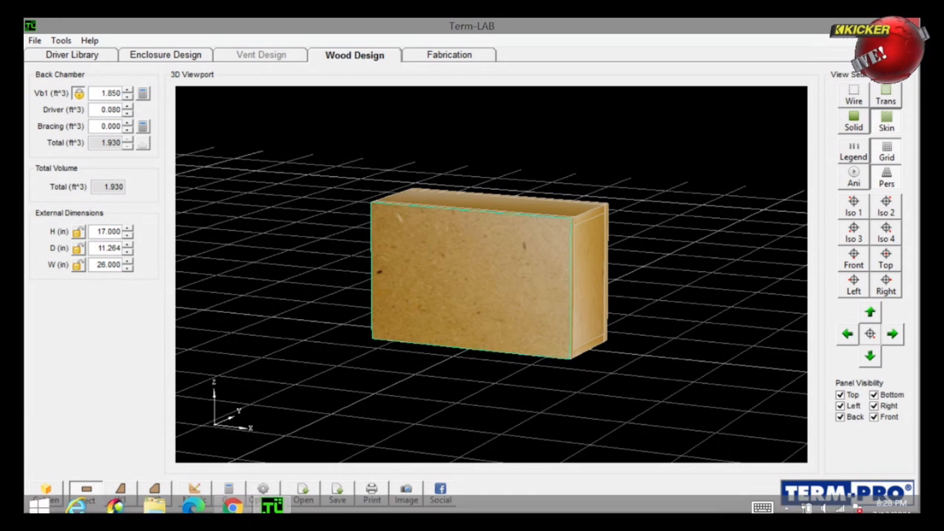
Select the Kicker Solo-Baric L7T model 46L7T104 in the driver library.
left_click(77, 55)
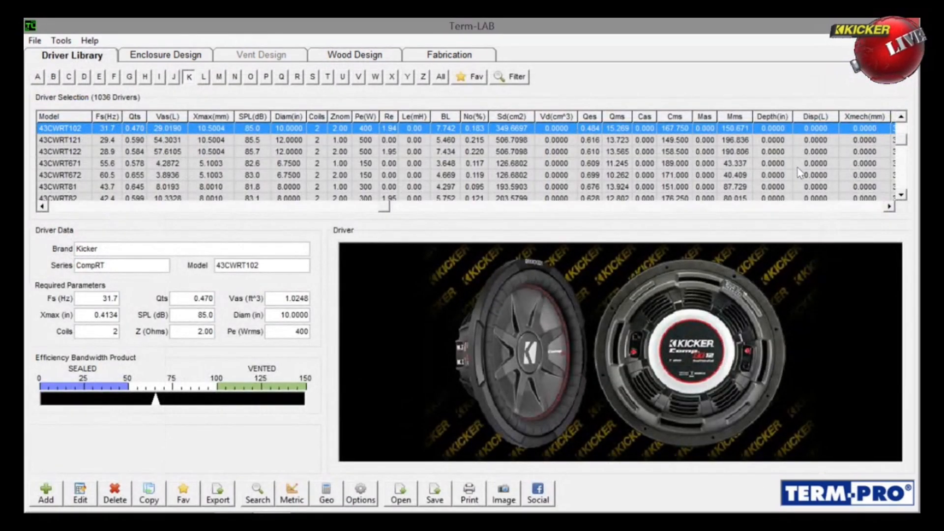
left_click(901, 196)
left_click(902, 195)
left_click(902, 196)
left_click(902, 195)
left_click(902, 196)
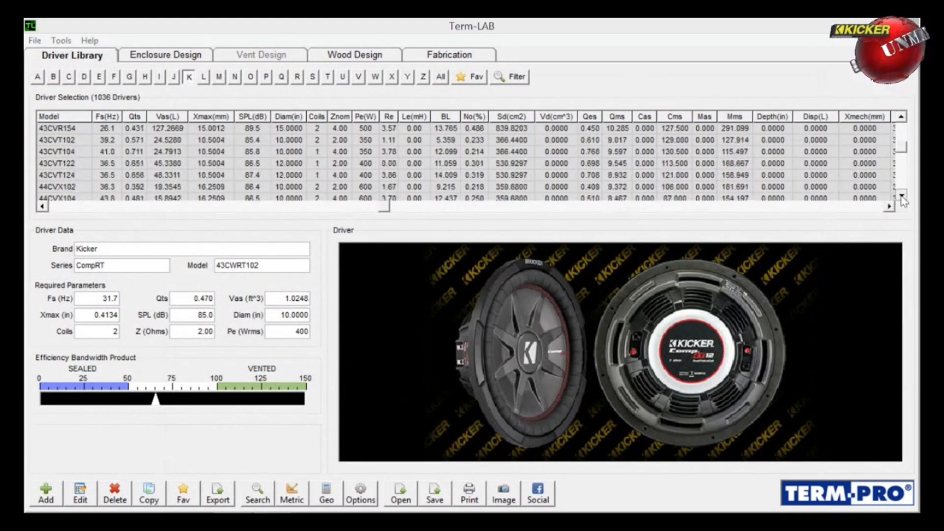
left_click(902, 196)
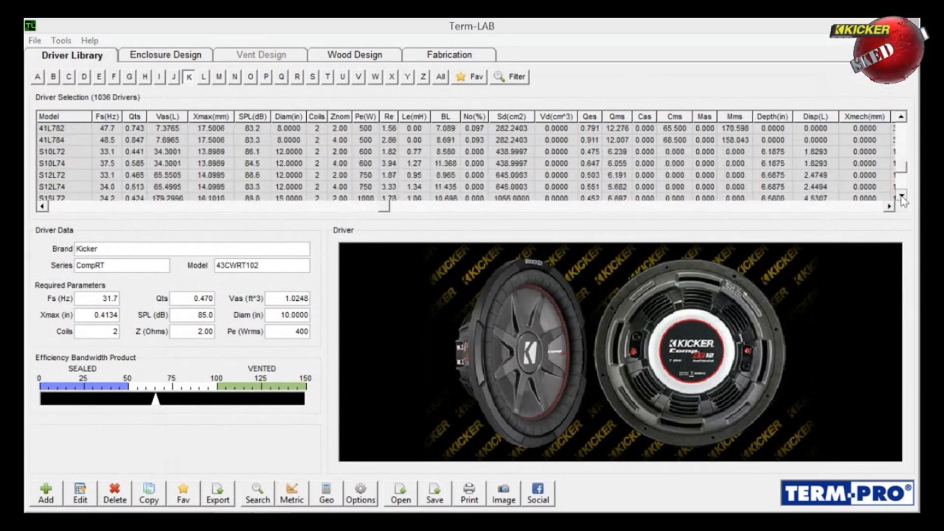
left_click(902, 196)
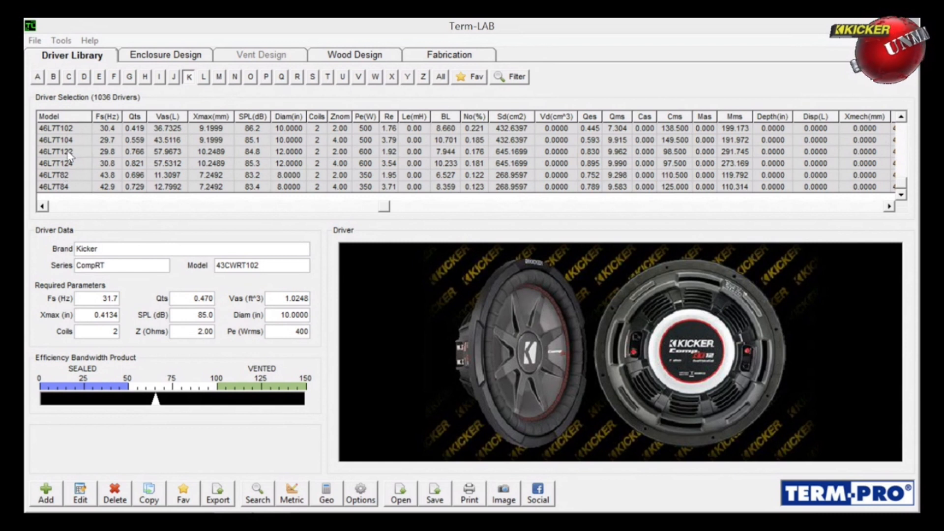
left_click(58, 141)
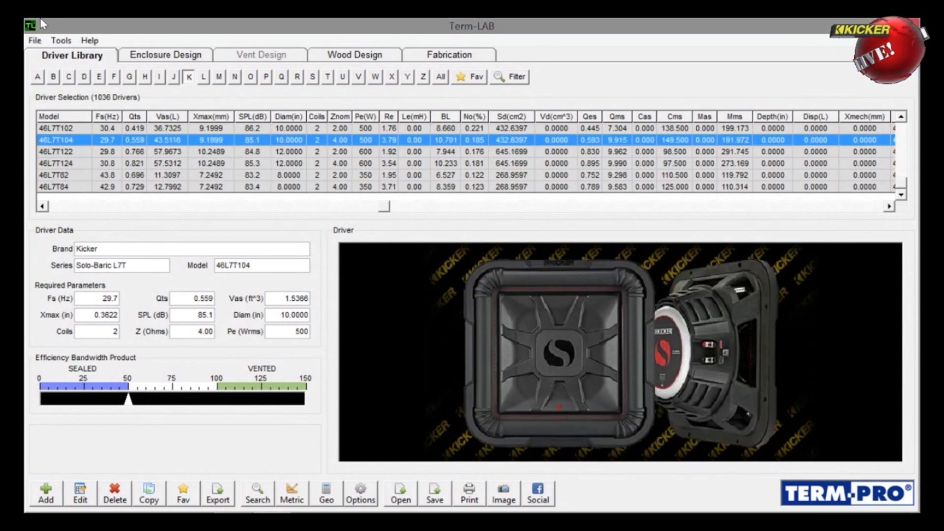
Change the enclosure design to the standard single-driver Vented type.
left_click(173, 54)
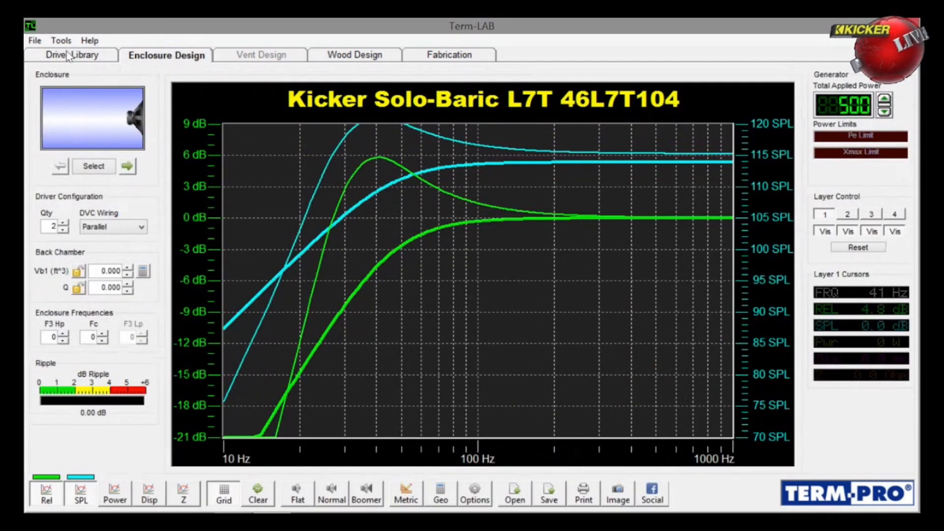
left_click(68, 123)
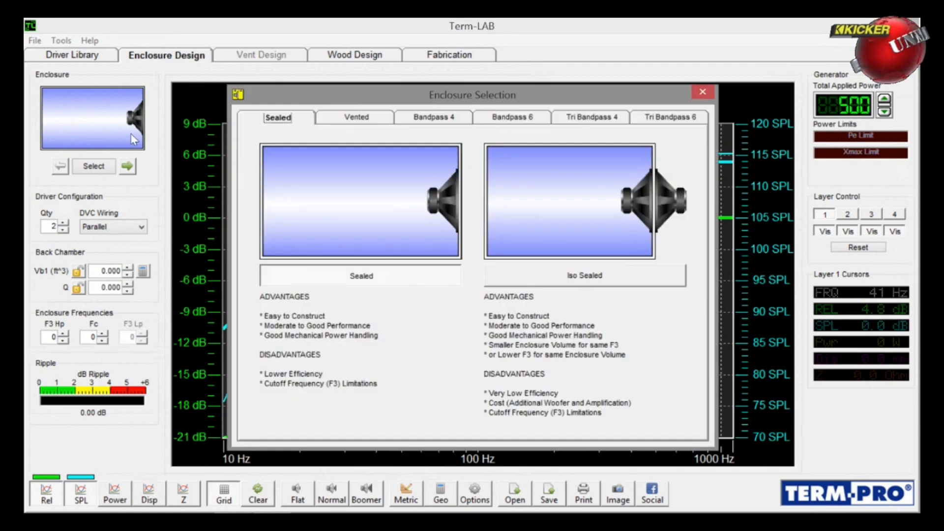
left_click(357, 119)
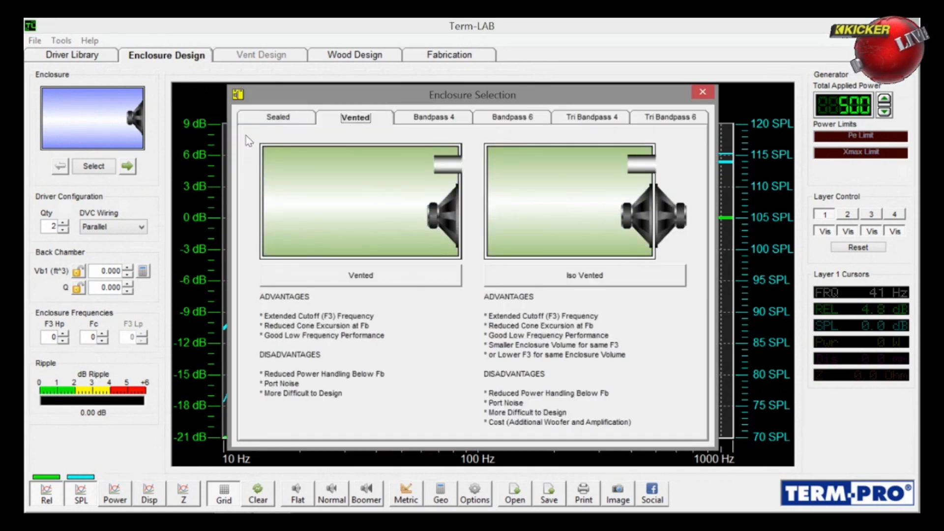
left_click(374, 203)
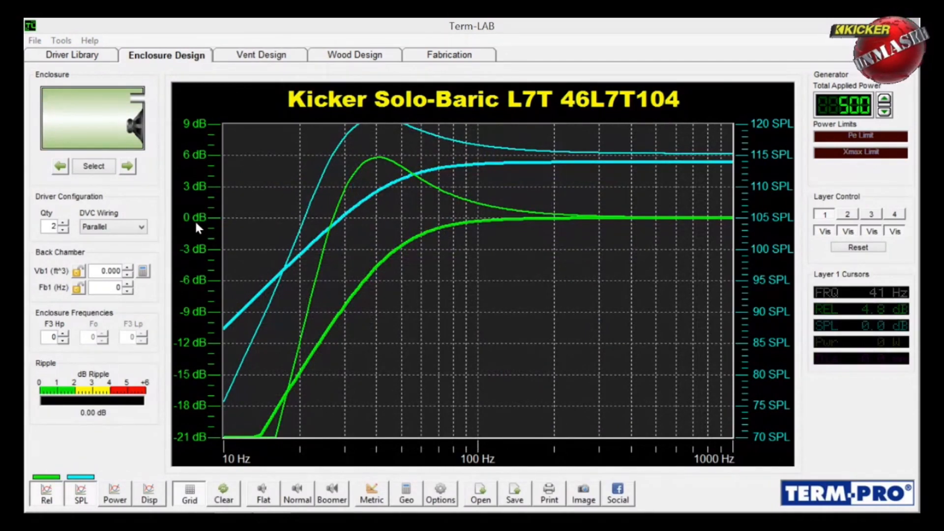
Set the driver quantity to 1 and the back chamber volume Vb1 to 2 ft³.
left_click(63, 229)
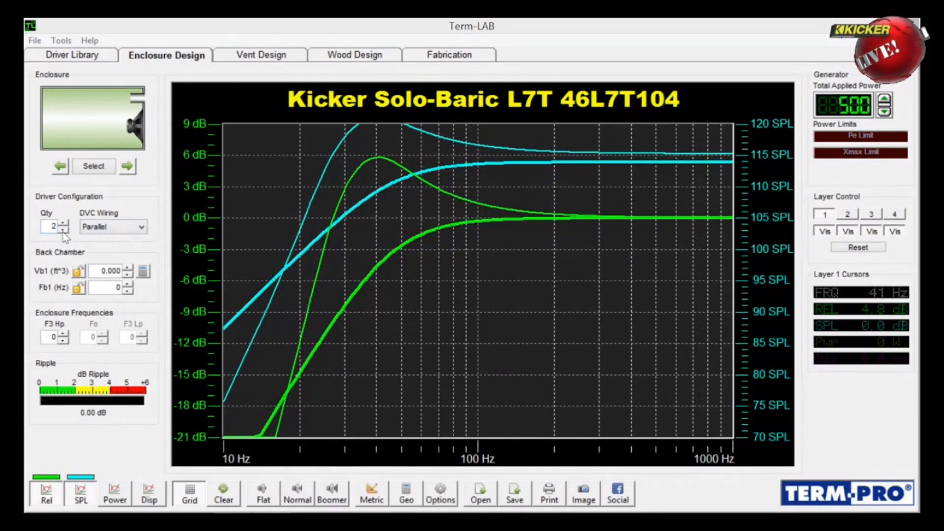
left_click(98, 270)
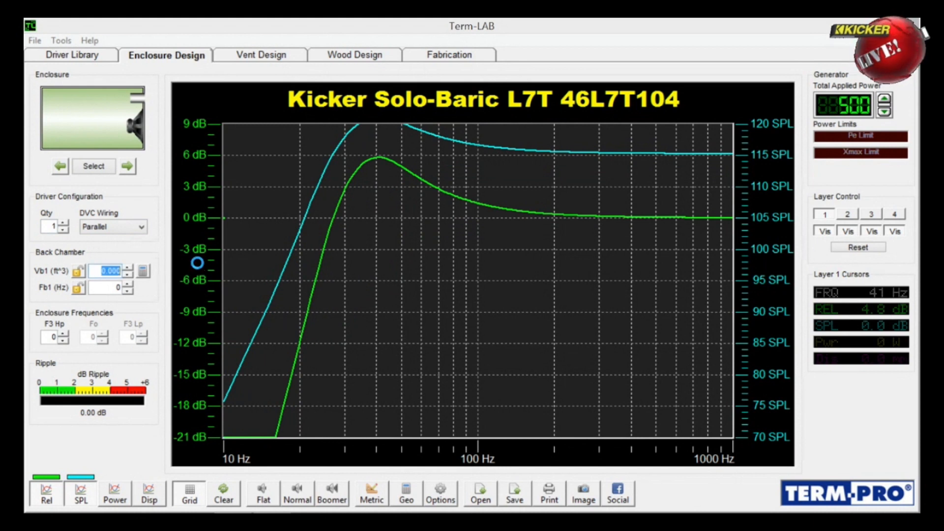
type("2")
key("Return")
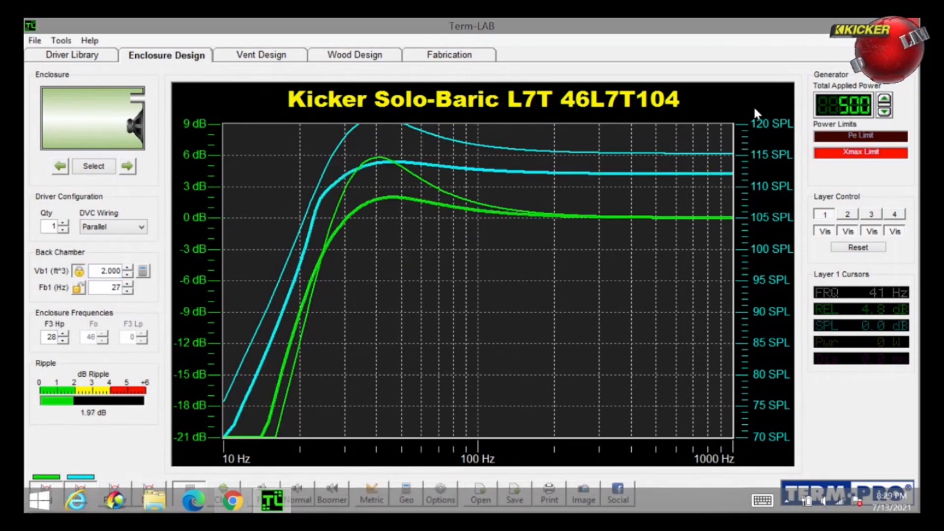
Reset the graph layers and plot the vented response again with Vb1 at 2 ft³.
left_click(856, 247)
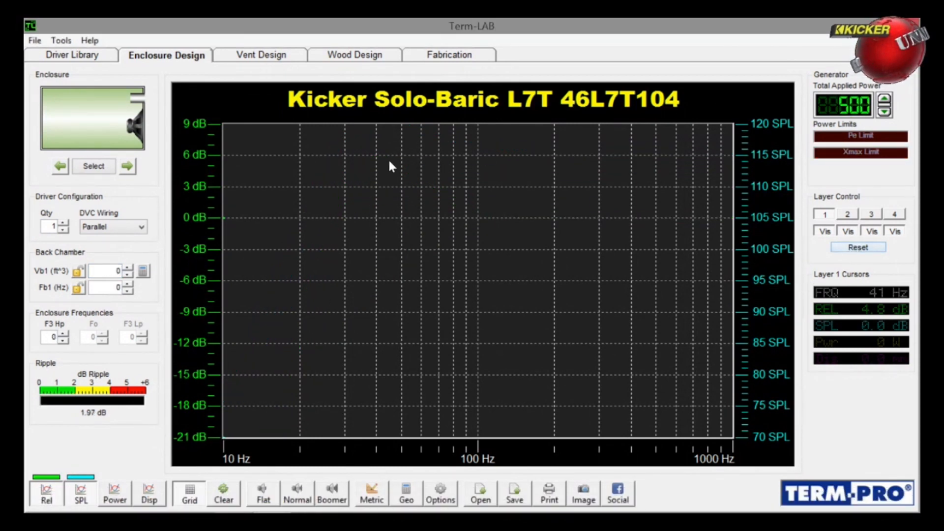
left_click(117, 271)
type("2")
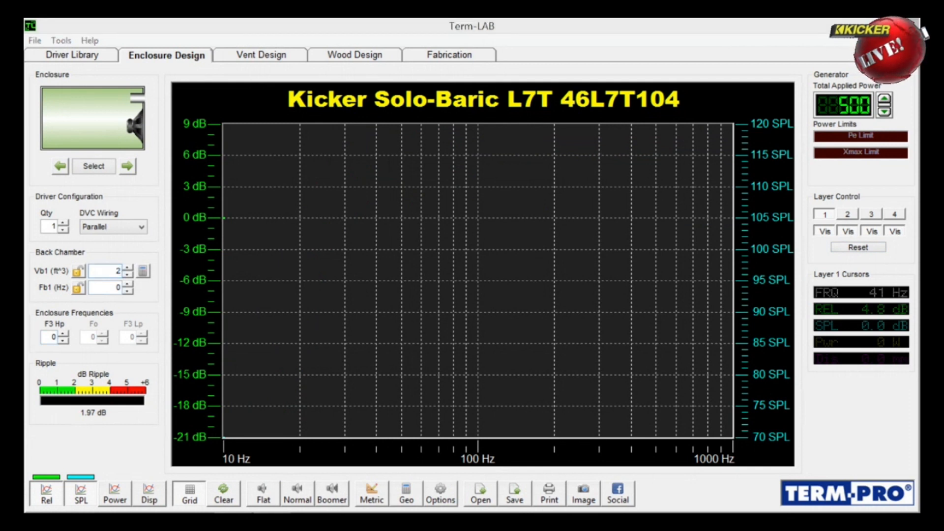
key("Return")
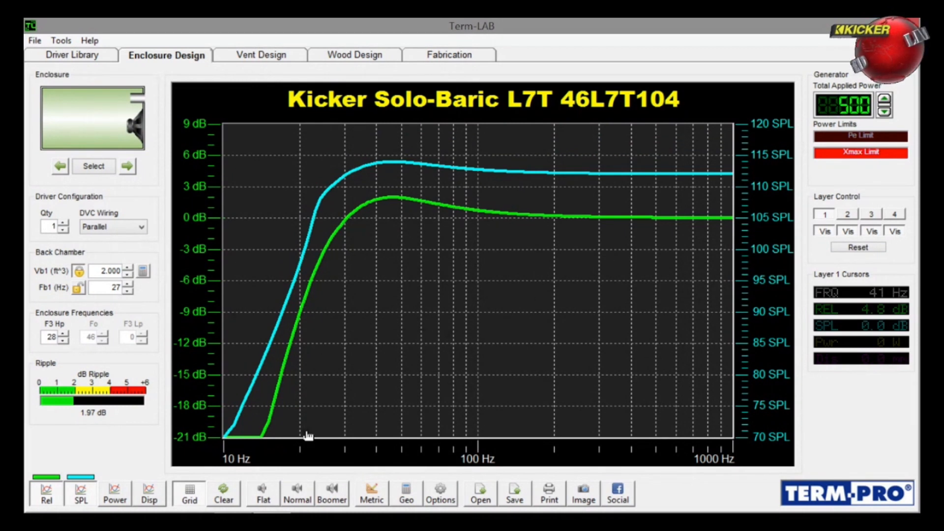
Add the power and displacement curves to the graph and raise the tuning frequency Fb1 to 38 Hz.
left_click(115, 501)
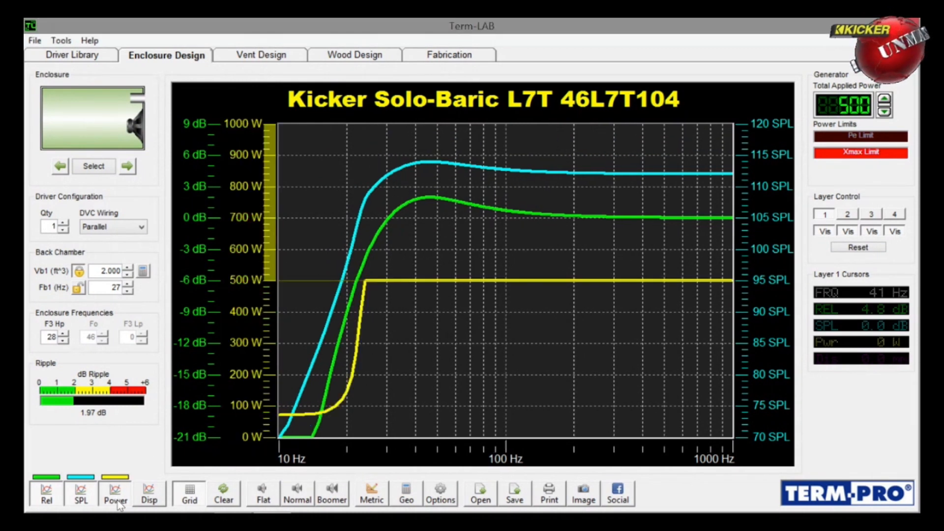
left_click(148, 496)
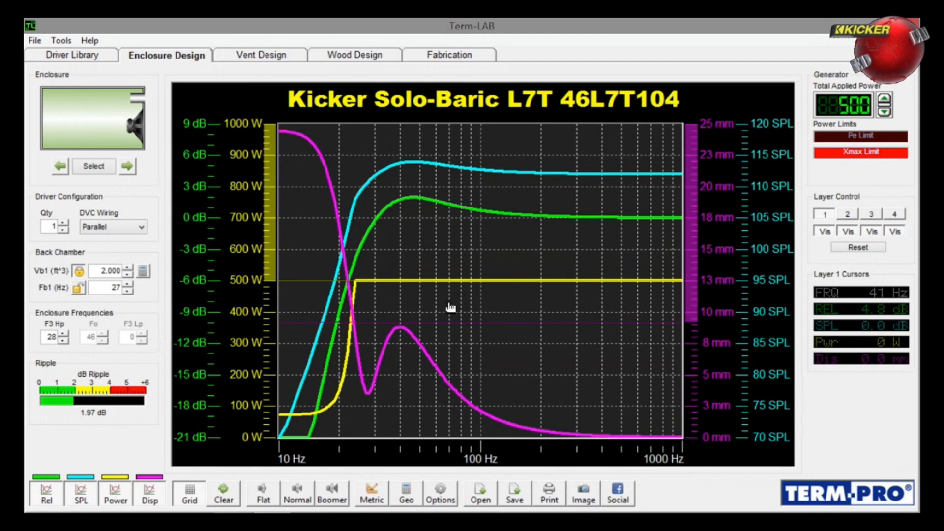
left_click(127, 285)
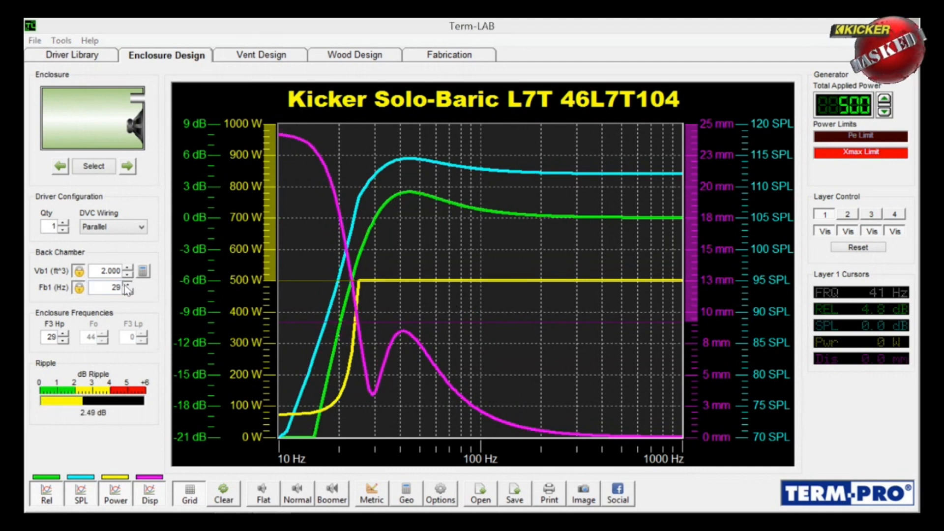
left_click(126, 285)
left_click(126, 285)
left_click(127, 285)
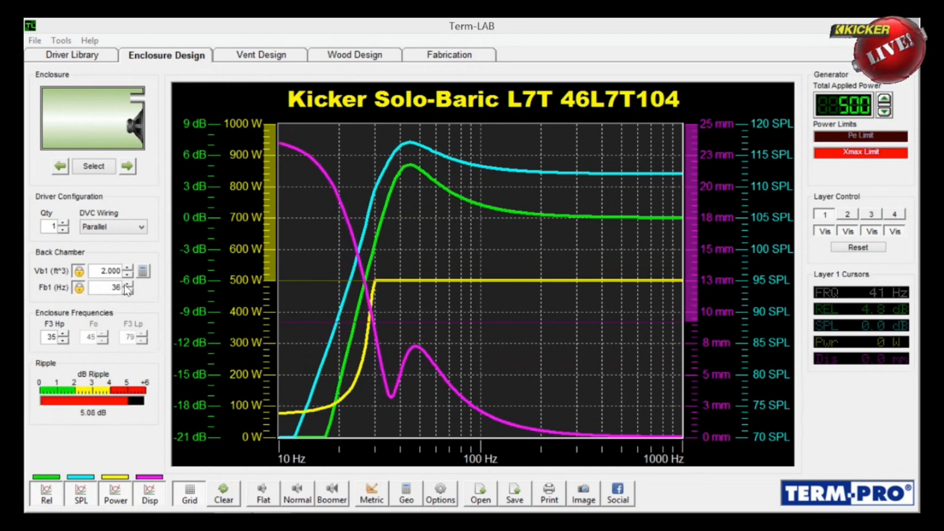
left_click(127, 284)
left_click(126, 285)
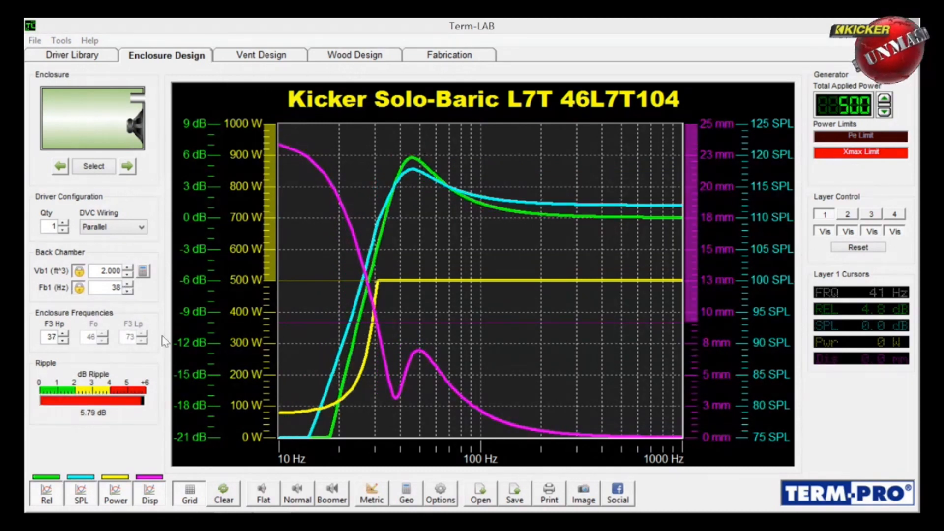
Change the vent to a rectangular port and set its internal area to 28 in².
left_click(291, 56)
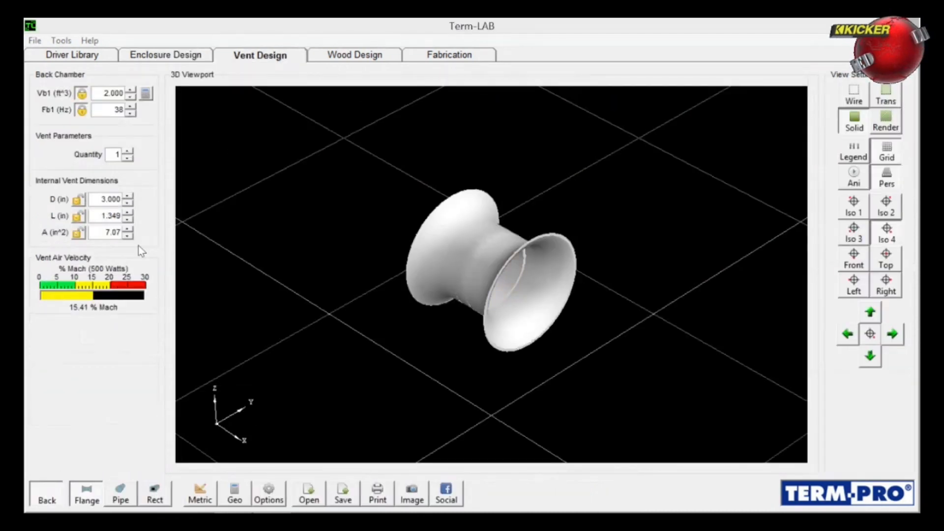
left_click(129, 492)
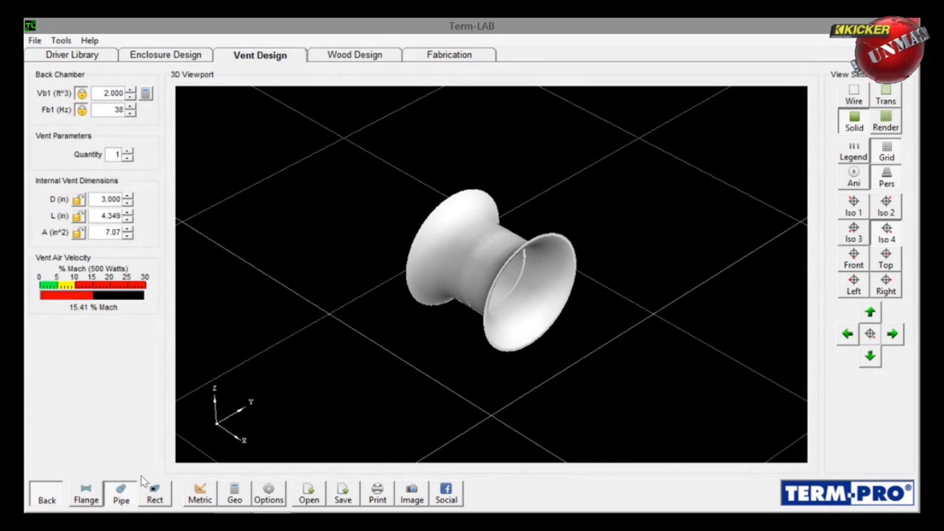
left_click(156, 497)
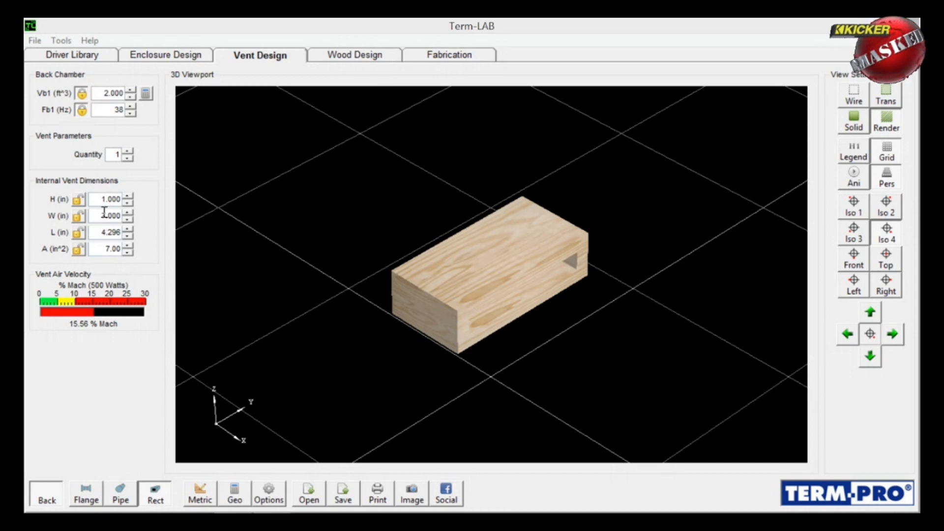
double_click(109, 249)
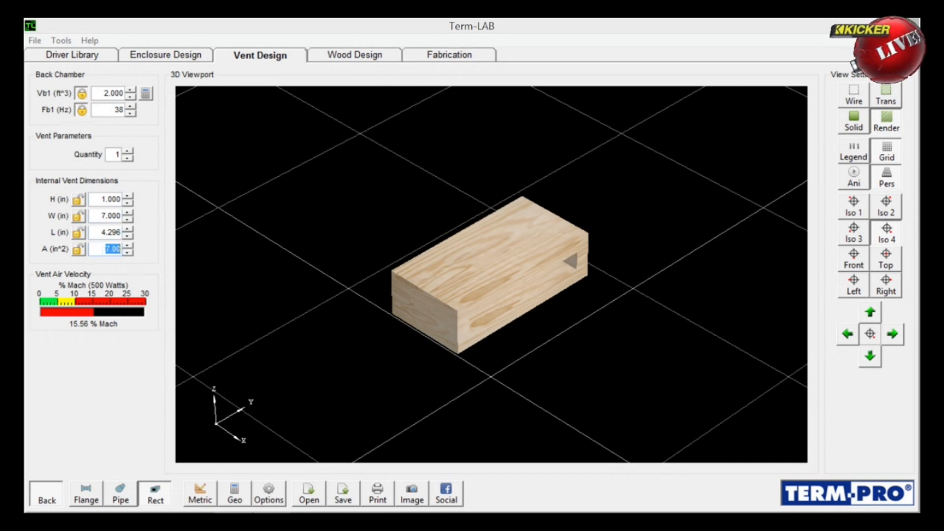
type("28")
key("Return")
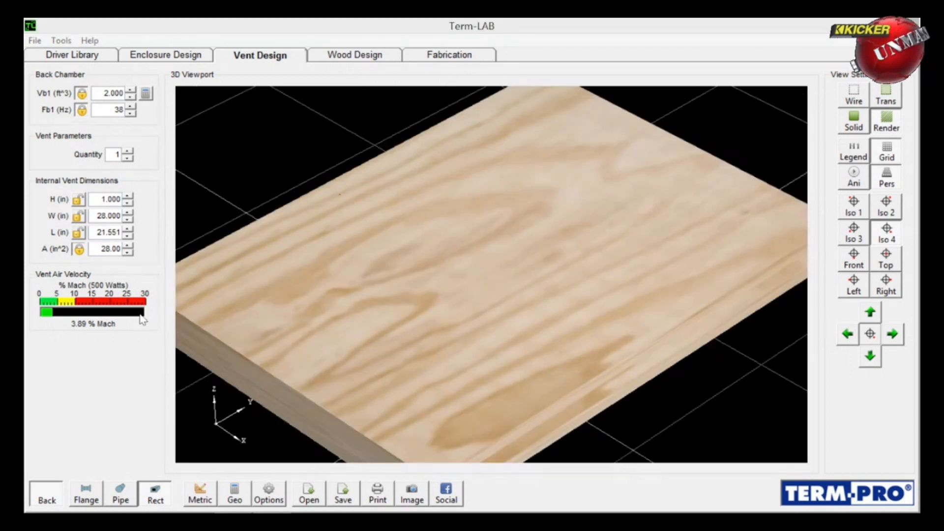